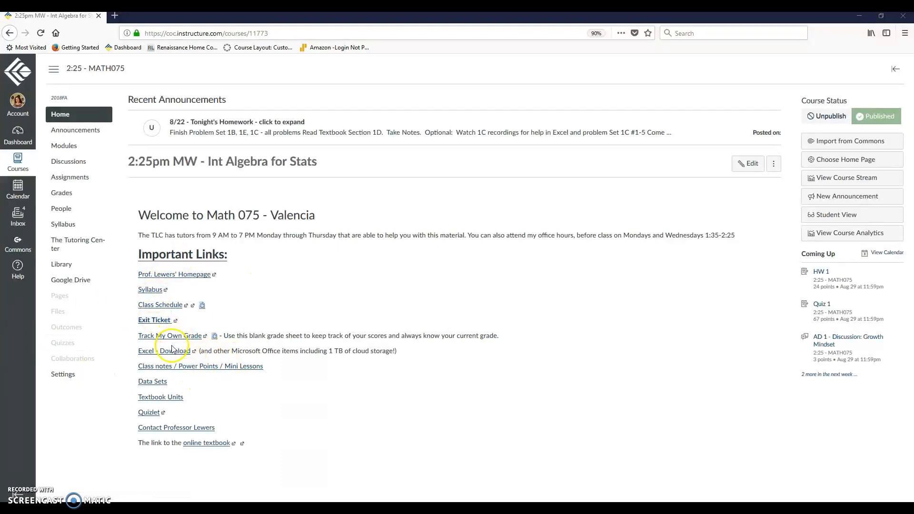
# - Open Chapter 1 from the course's textbook units and go to Problem Set Section 1C
pyautogui.click(161, 398)
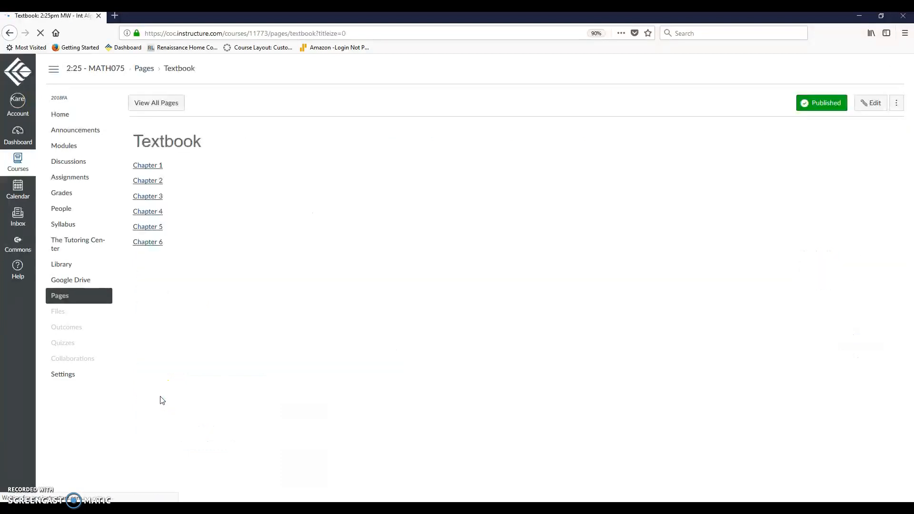
pyautogui.click(151, 166)
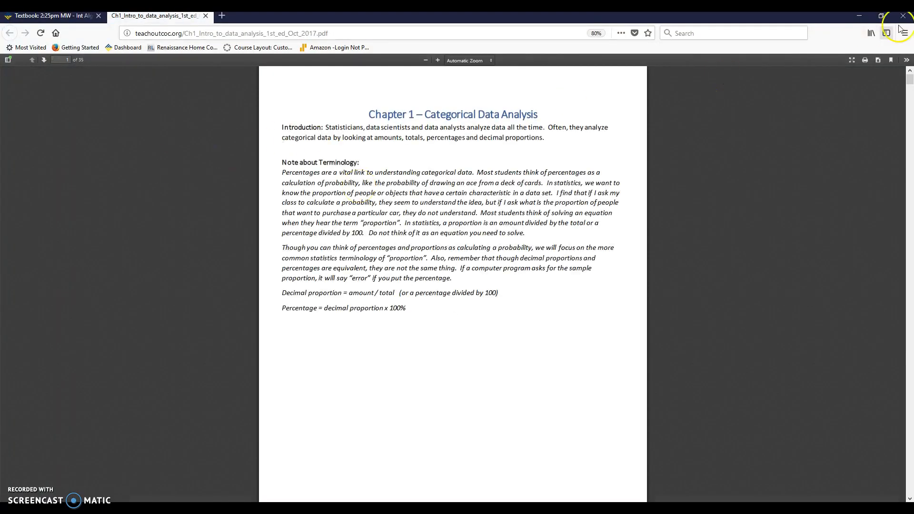
pyautogui.moveTo(905, 78); pyautogui.dragTo(911, 247)
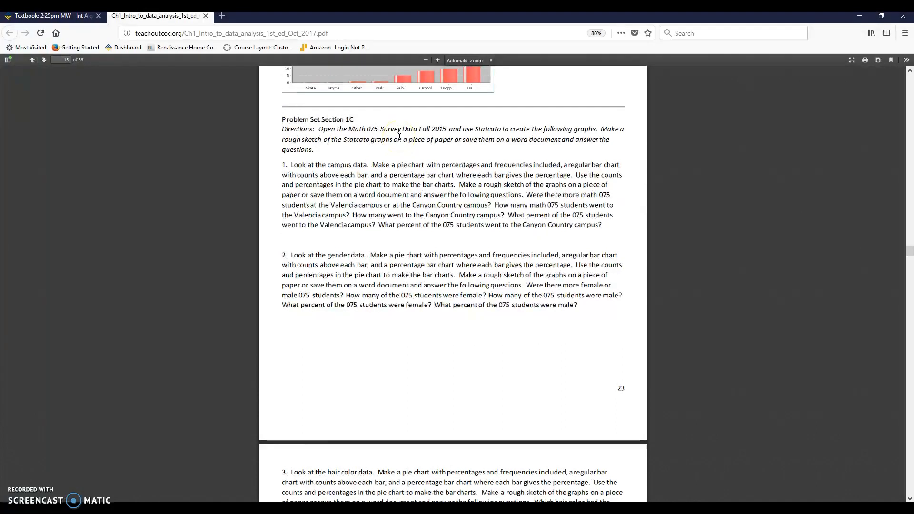
# - Move the Chapter 1 PDF into its own window and place it side by side with the course's Textbook page
pyautogui.moveTo(141, 18); pyautogui.dragTo(168, 66)
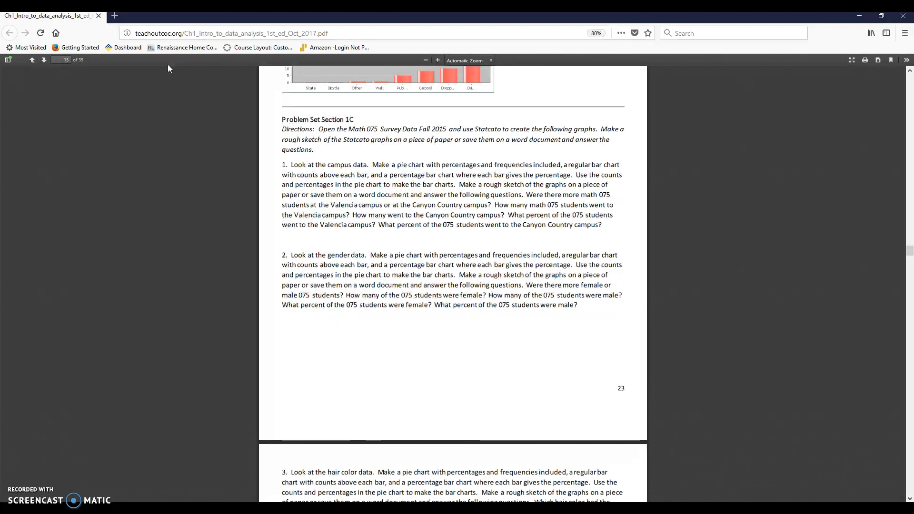
pyautogui.press('super+Left')
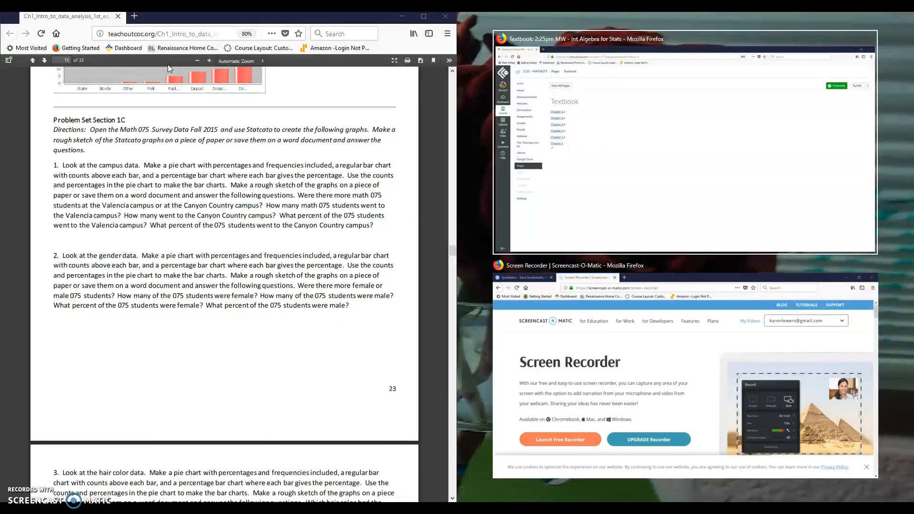
pyautogui.click(703, 126)
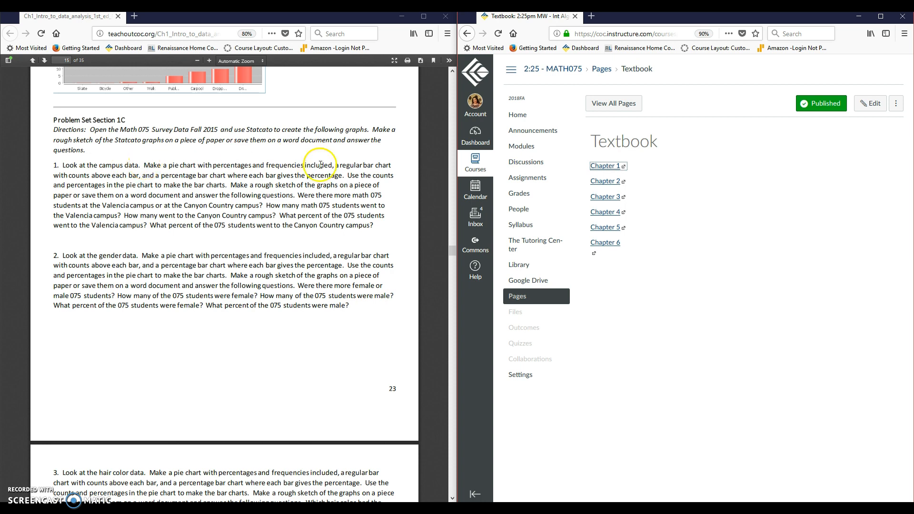
# - Download the Math 075 Survey Data Fall 2015 Updated Excel file from the course's Data Sets page and open it in Excel
pyautogui.click(523, 117)
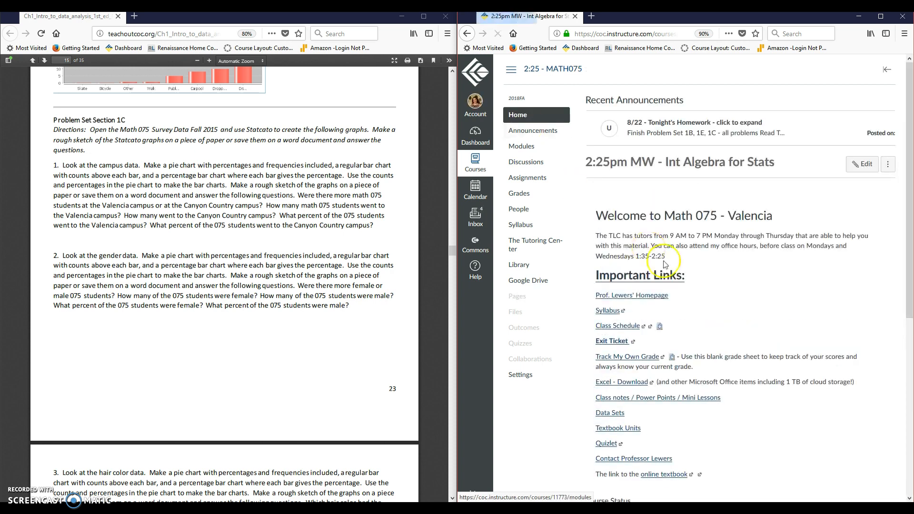
pyautogui.click(615, 416)
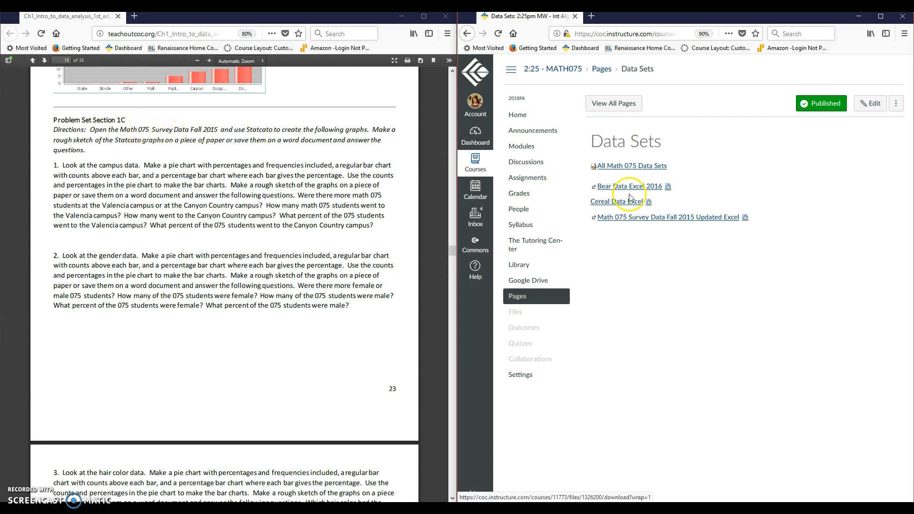
pyautogui.click(656, 219)
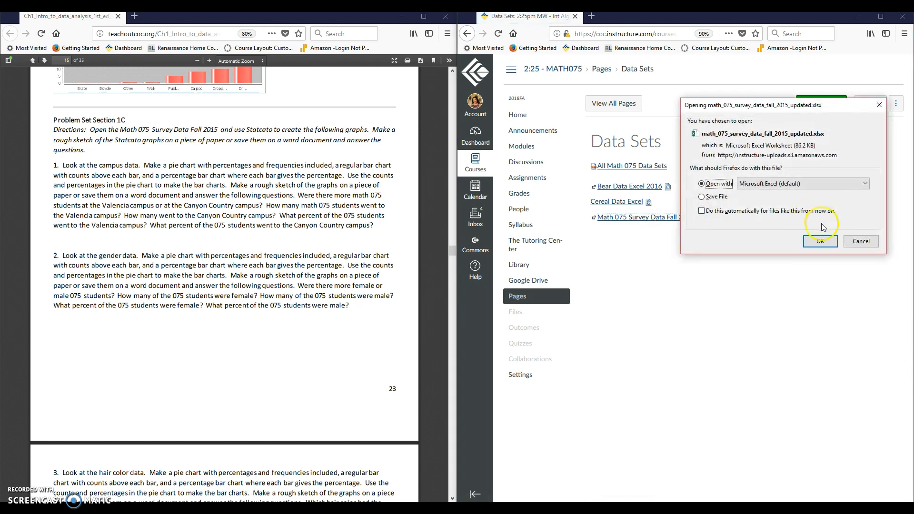
pyautogui.click(820, 242)
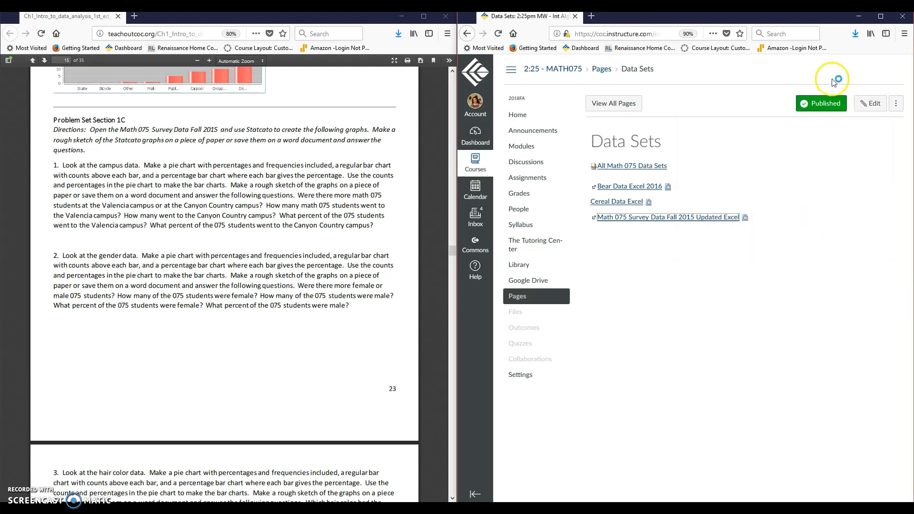
pyautogui.click(855, 36)
pyautogui.click(764, 55)
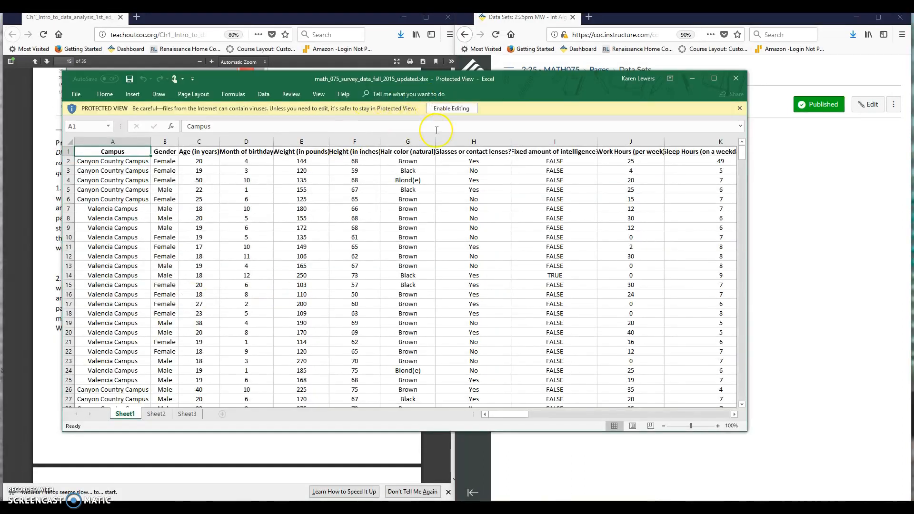
# - Enable editing of the survey workbook and enlarge its window to full screen
pyautogui.click(456, 109)
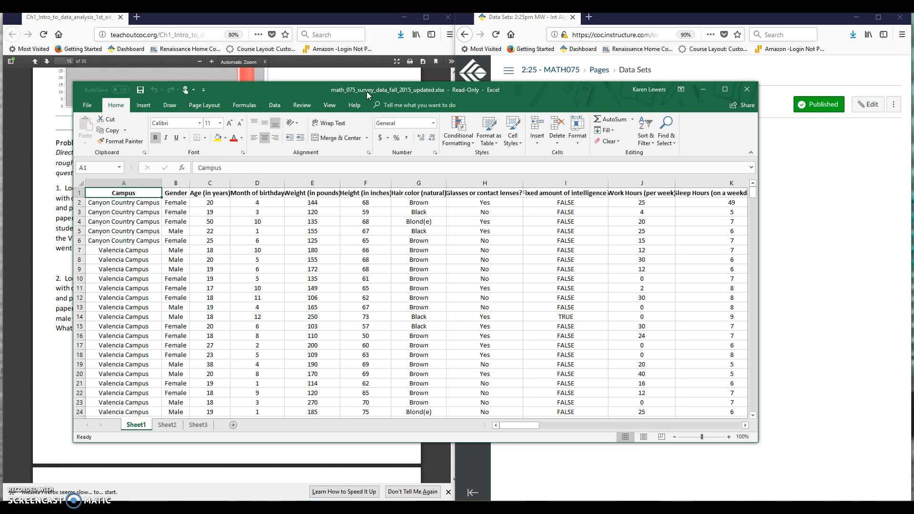
pyautogui.press('super+Right')
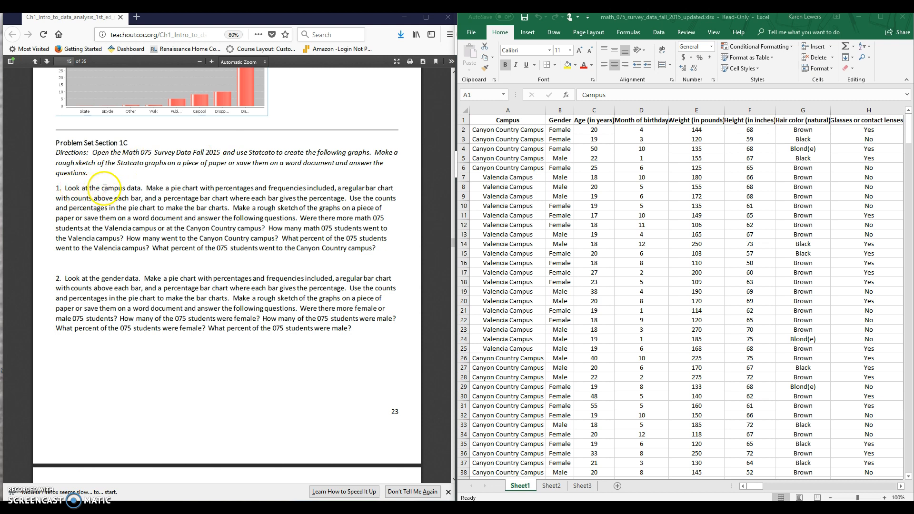
pyautogui.click(499, 109)
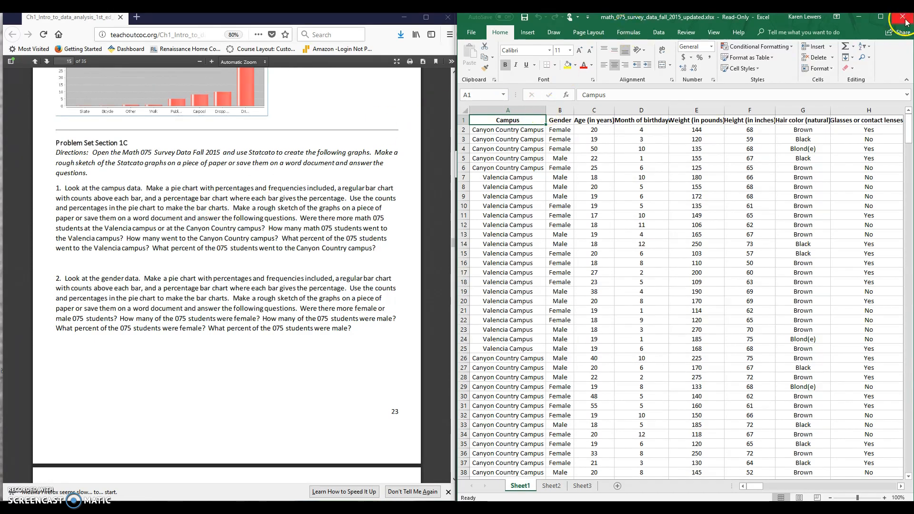
pyautogui.click(881, 17)
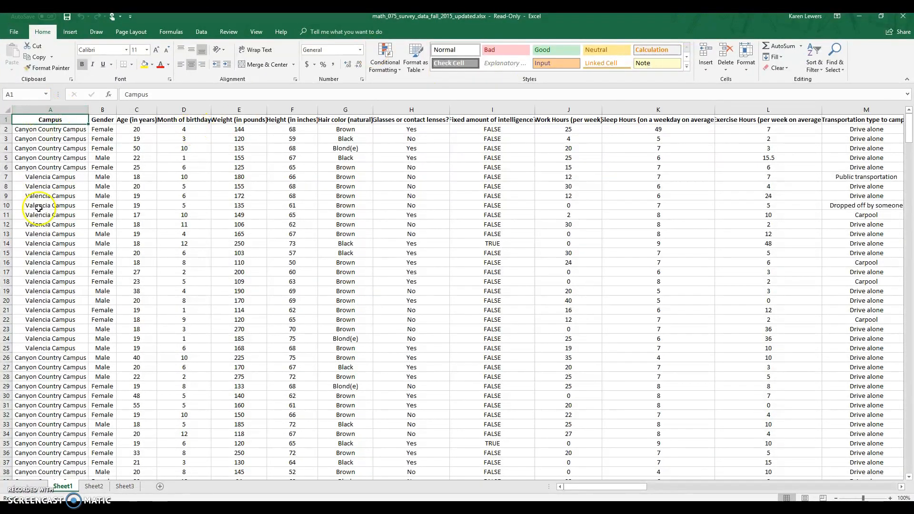
# - Copy the whole Campus column from Sheet1 into column A of Sheet2
pyautogui.click(50, 108)
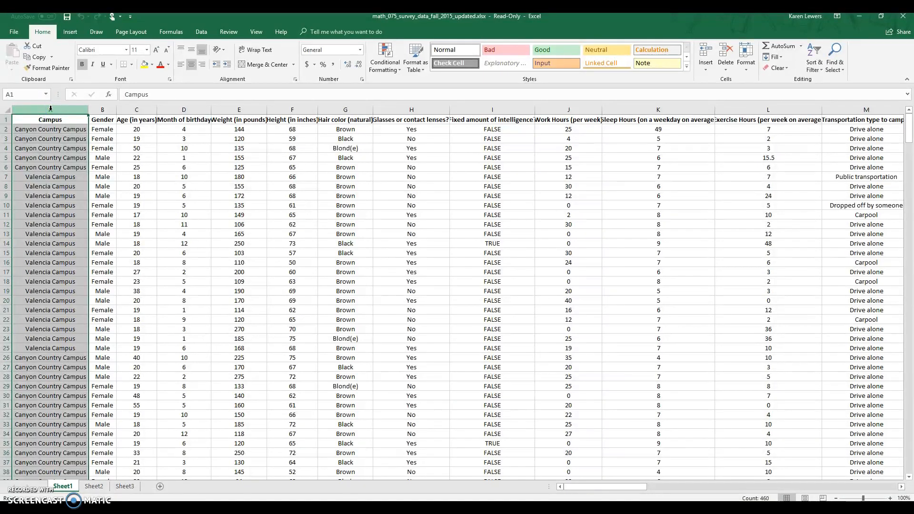
pyautogui.hotkey('ctrl', 'c')
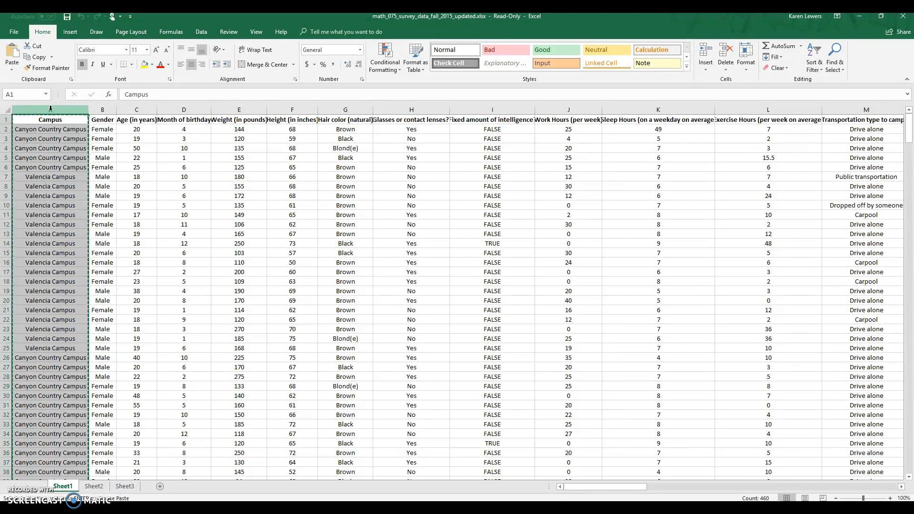
pyautogui.click(95, 486)
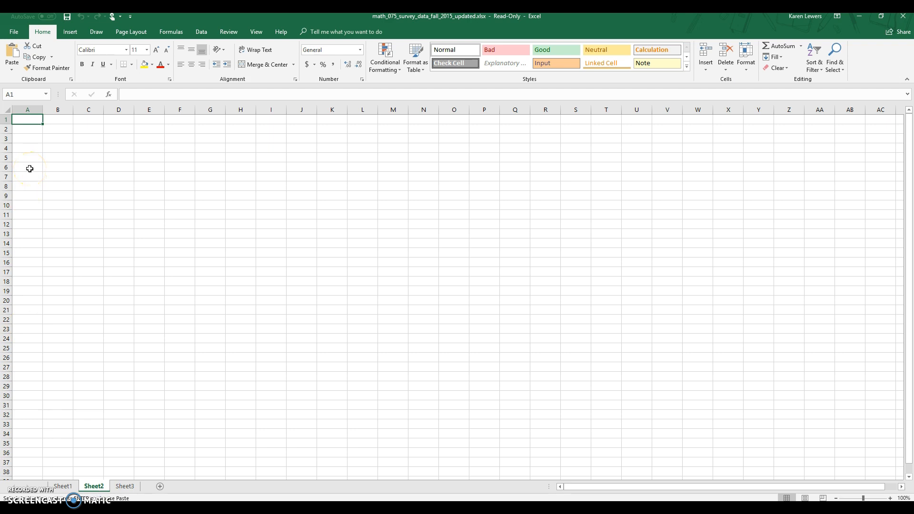
pyautogui.hotkey('ctrl', 'v')
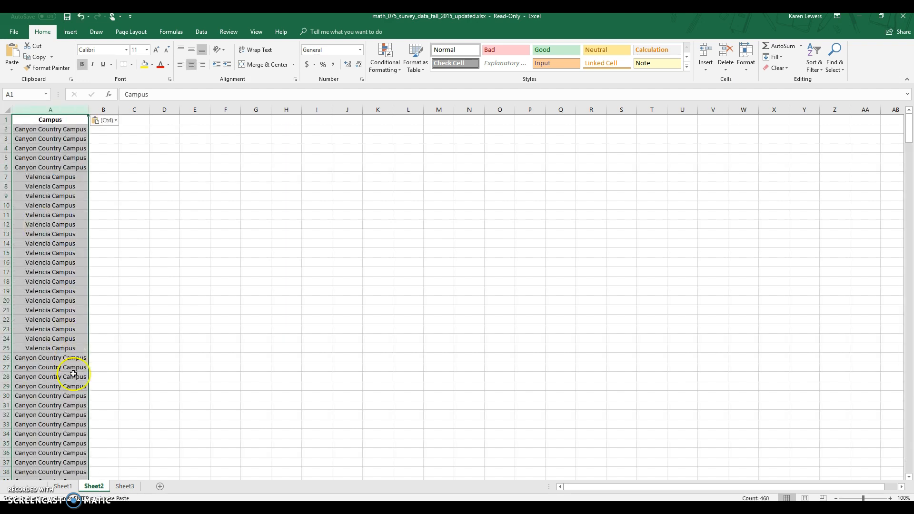
# - Rename Sheet2 as Campus
pyautogui.click(95, 487)
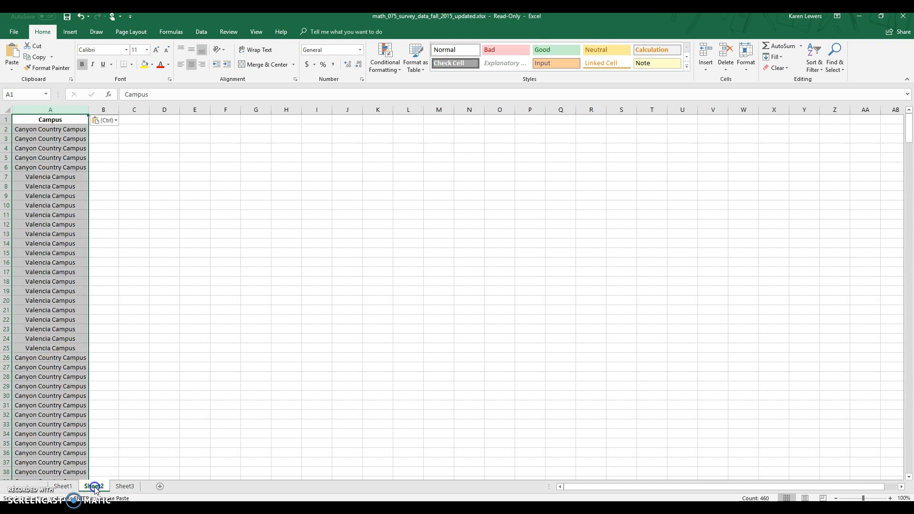
pyautogui.doubleClick(95, 487)
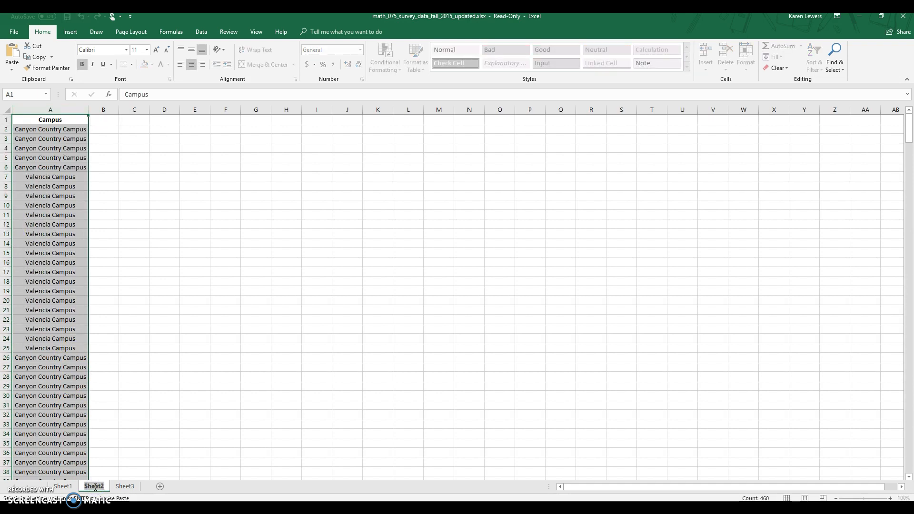
pyautogui.write('Camps')
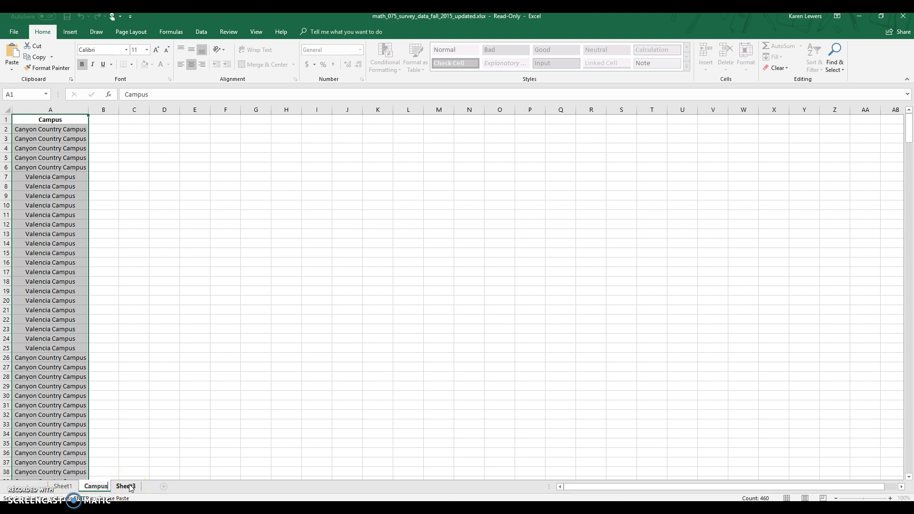
pyautogui.click(105, 486)
# - Rename Sheet1 as Raw Data
pyautogui.click(61, 487)
pyautogui.click(63, 487)
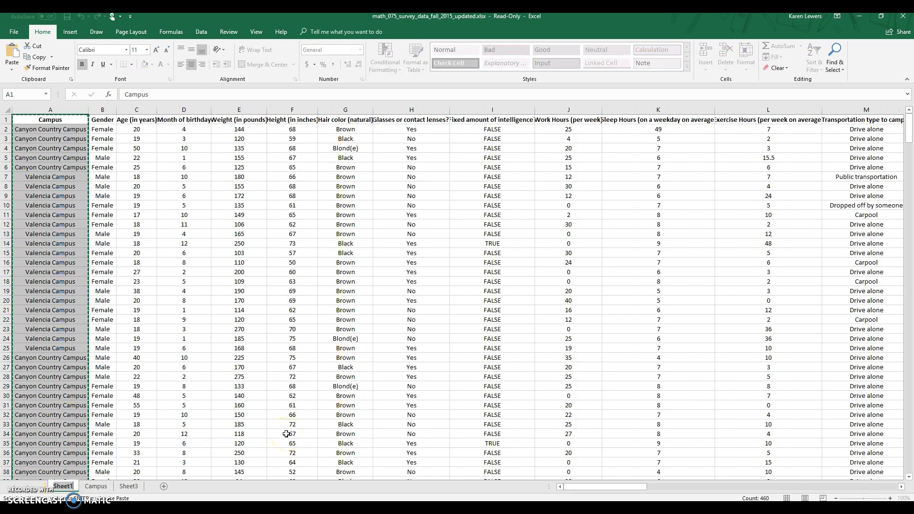
pyautogui.write('Raw Data')
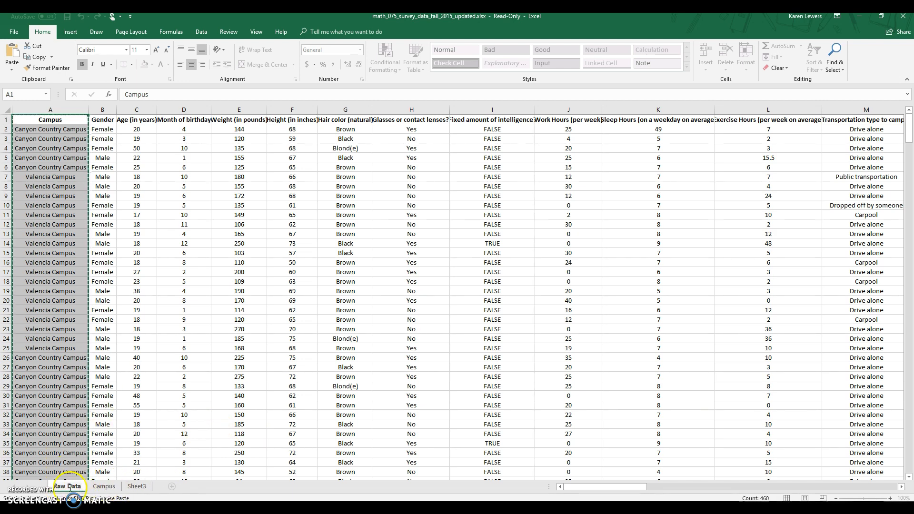
# - Clear the copy marquee around the Campus column on the Raw Data sheet and deselect the column
pyautogui.click(103, 487)
pyautogui.hotkey('ctrl', 'v')
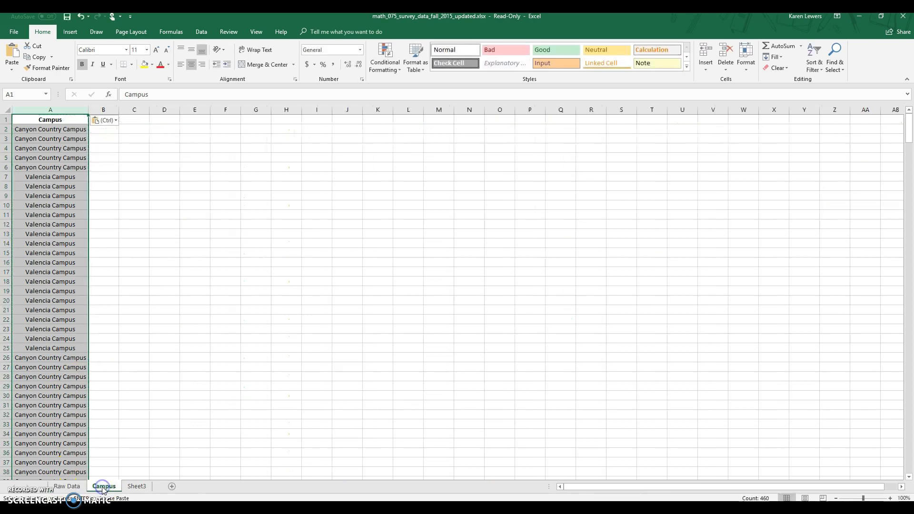
pyautogui.click(67, 486)
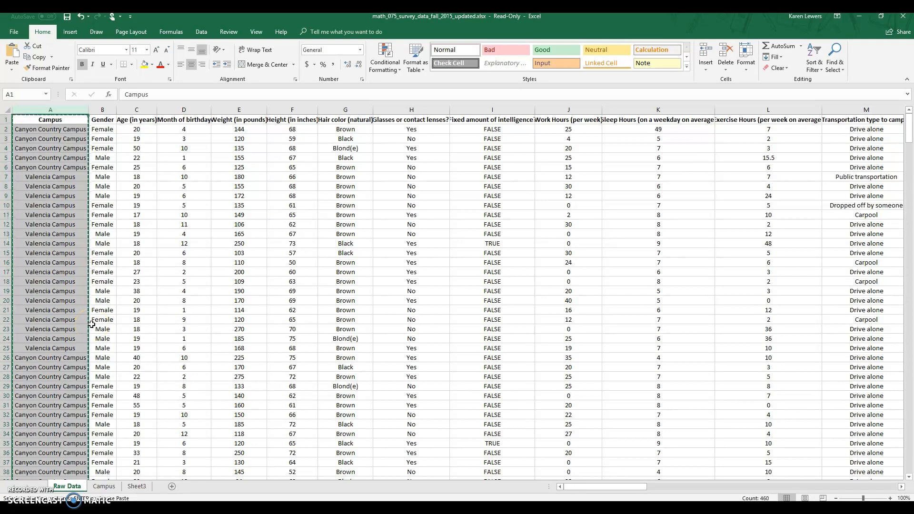
pyautogui.press('Escape')
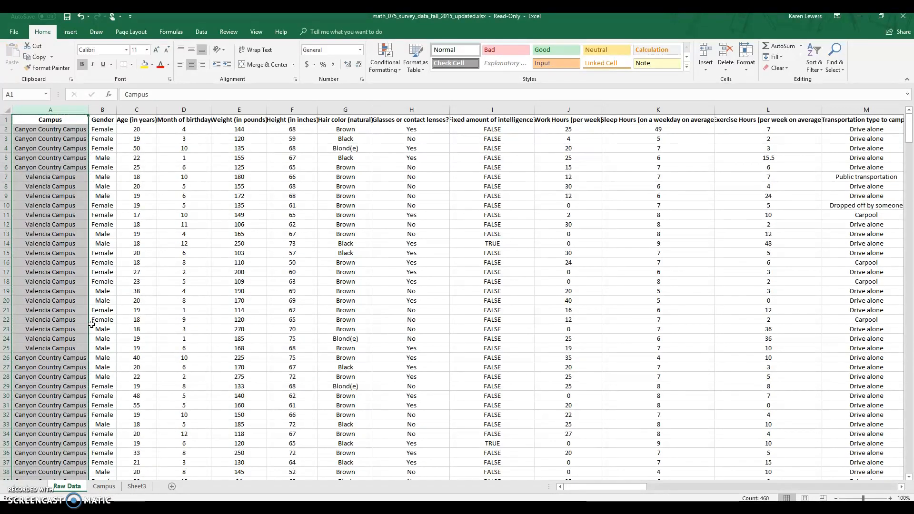
pyautogui.click(132, 319)
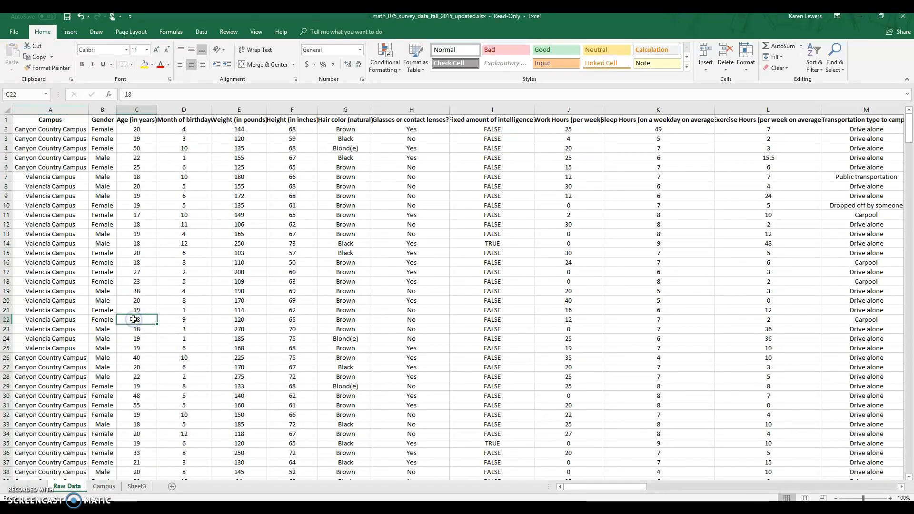
# - Create a PivotTable from column A of the Campus sheet, placed on the existing worksheet at cell C1
pyautogui.click(104, 486)
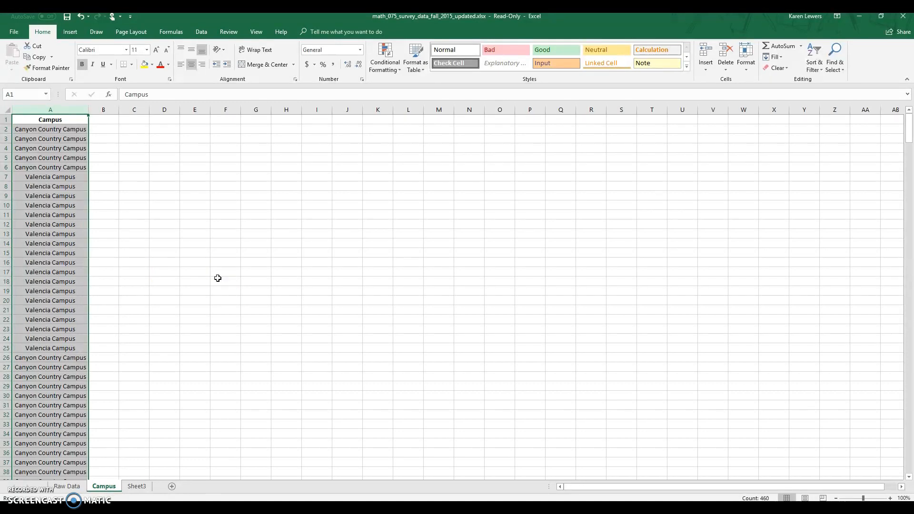
pyautogui.click(116, 126)
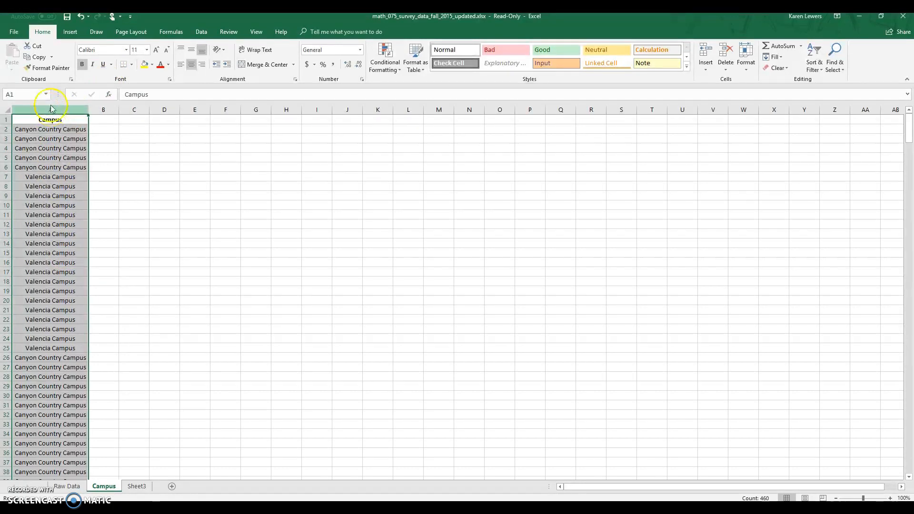
pyautogui.click(68, 32)
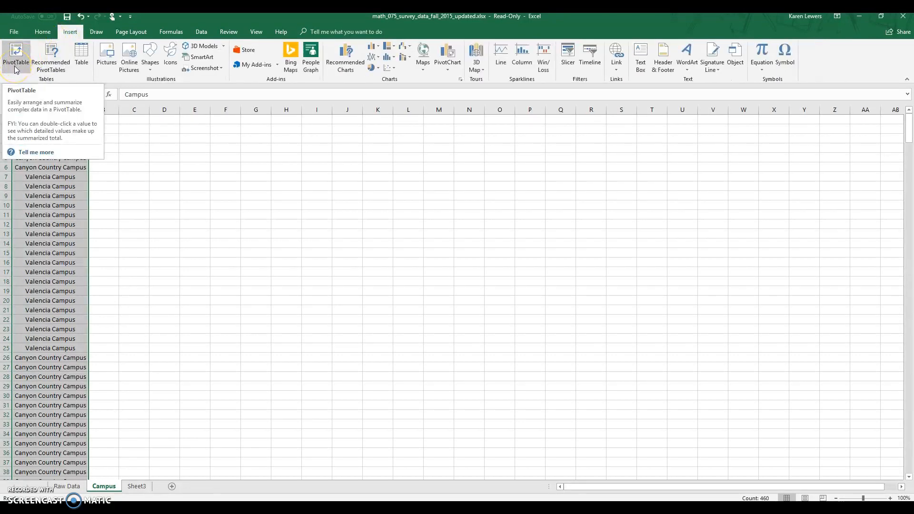
pyautogui.click(16, 60)
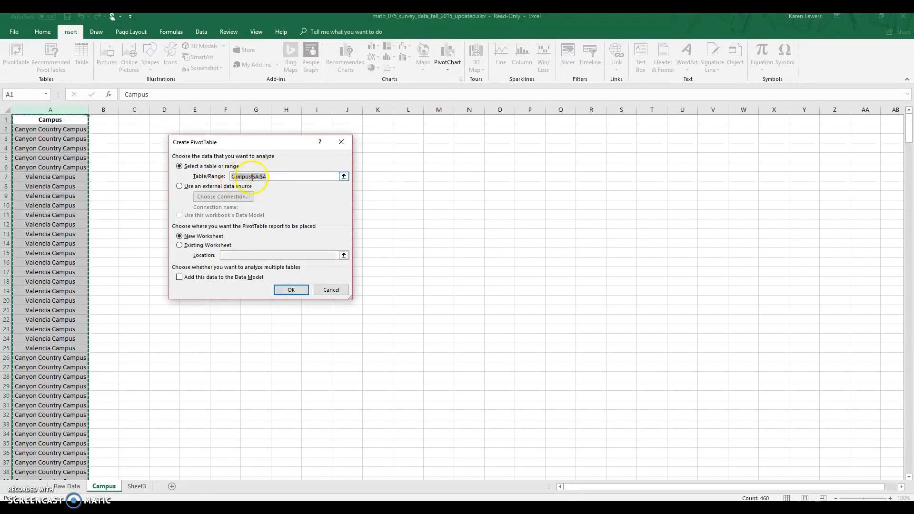
pyautogui.click(180, 245)
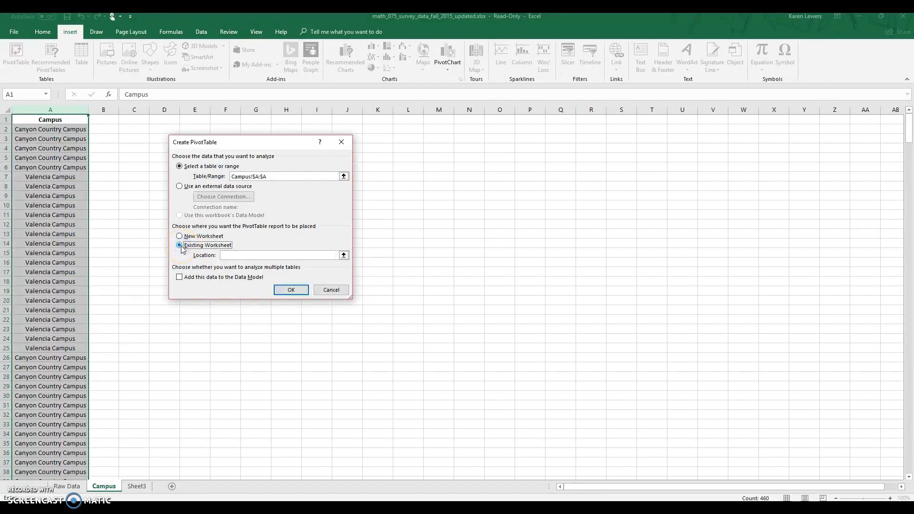
pyautogui.click(231, 257)
pyautogui.click(135, 120)
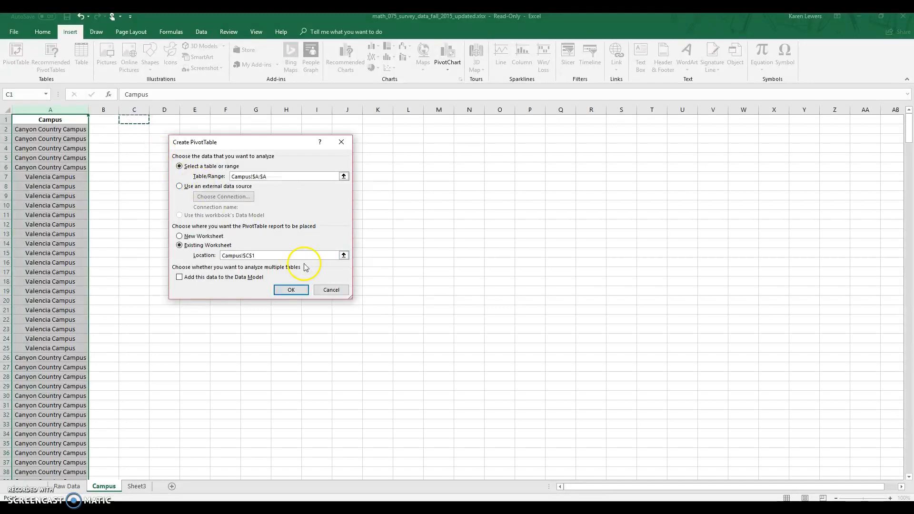
pyautogui.click(300, 291)
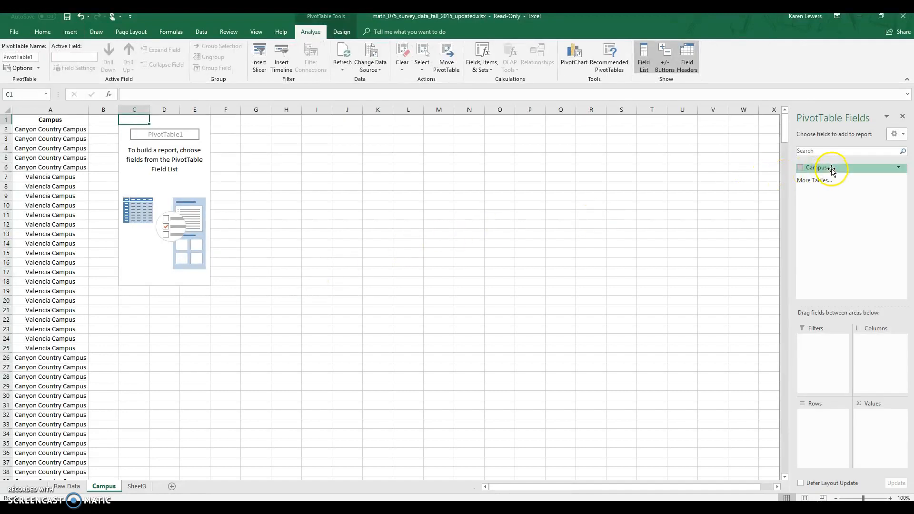
# - Build the PivotTable with Campus as the row field and the count of Campus as the values
pyautogui.moveTo(831, 169); pyautogui.dragTo(835, 437)
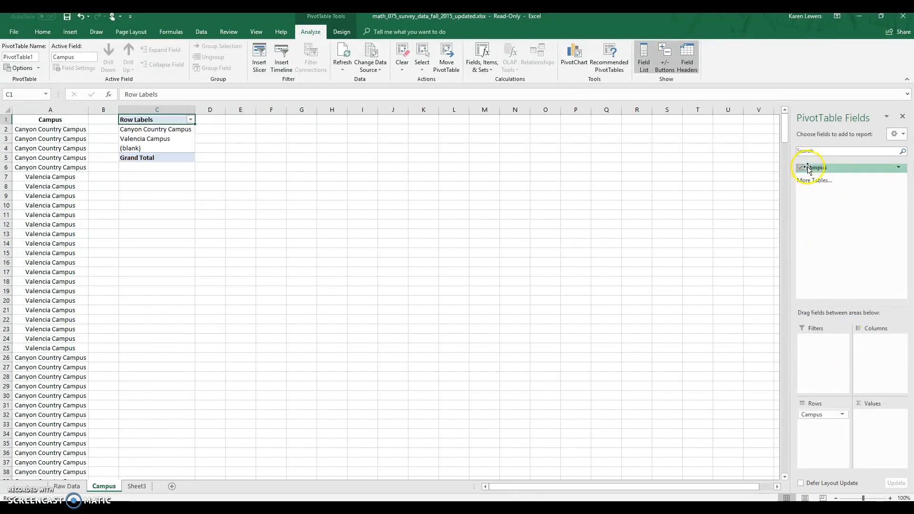
pyautogui.moveTo(810, 169); pyautogui.dragTo(891, 426)
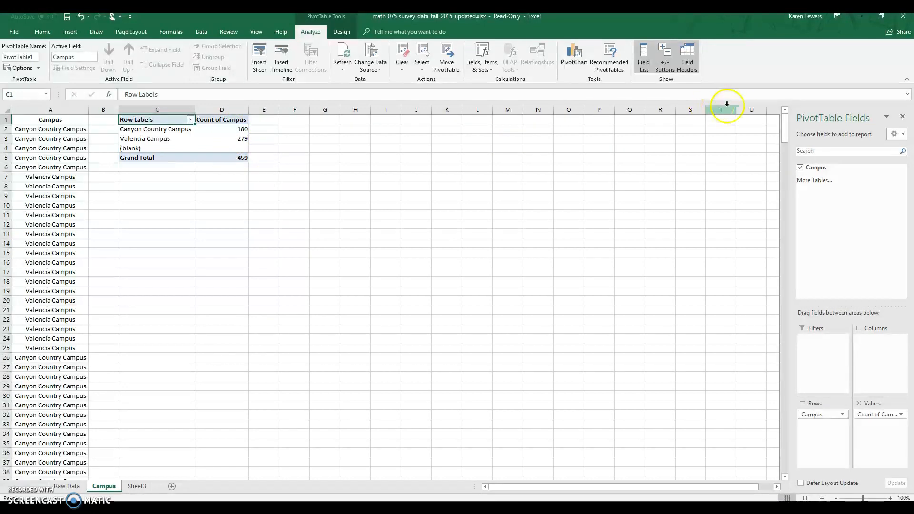
pyautogui.moveTo(787, 131); pyautogui.dragTo(801, 470)
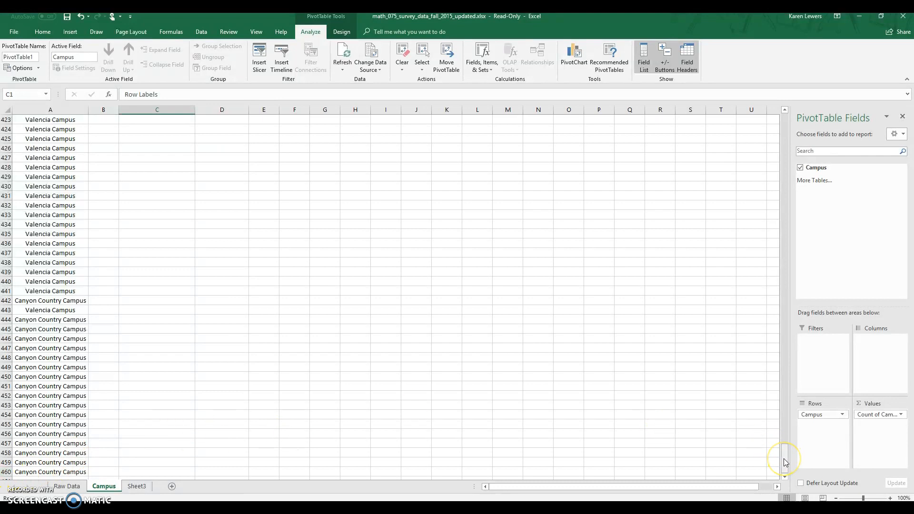
pyautogui.moveTo(784, 462); pyautogui.dragTo(757, 122)
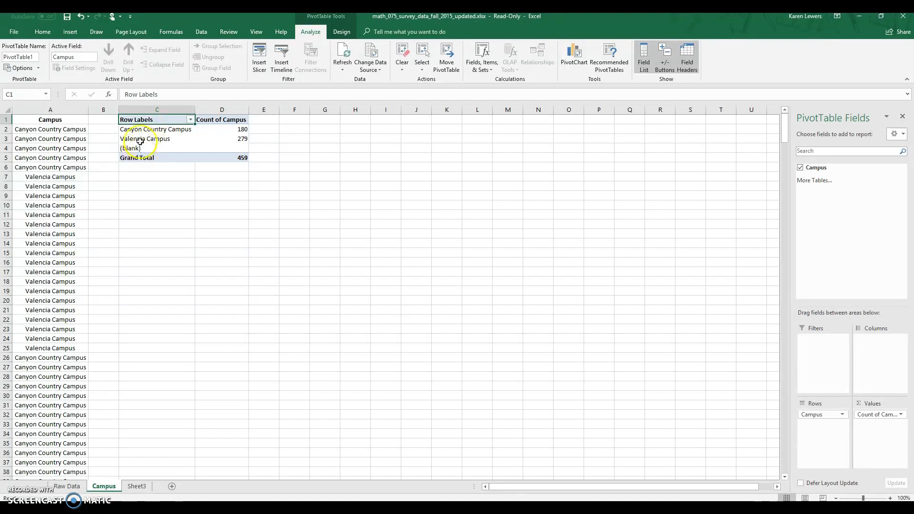
# - Insert a 2-D pie chart from the PivotTable range C1:D5 and place it just below the table
pyautogui.click(148, 120)
pyautogui.moveTo(147, 120); pyautogui.dragTo(228, 158)
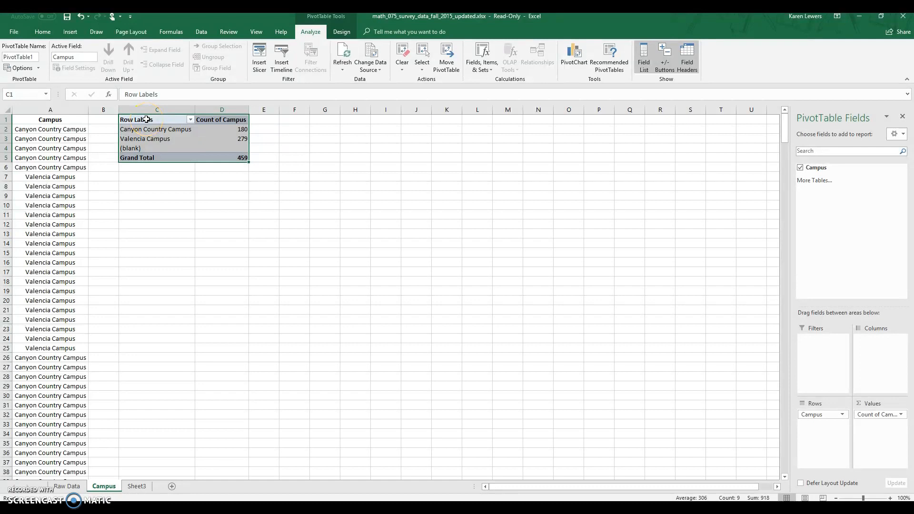
pyautogui.click(76, 34)
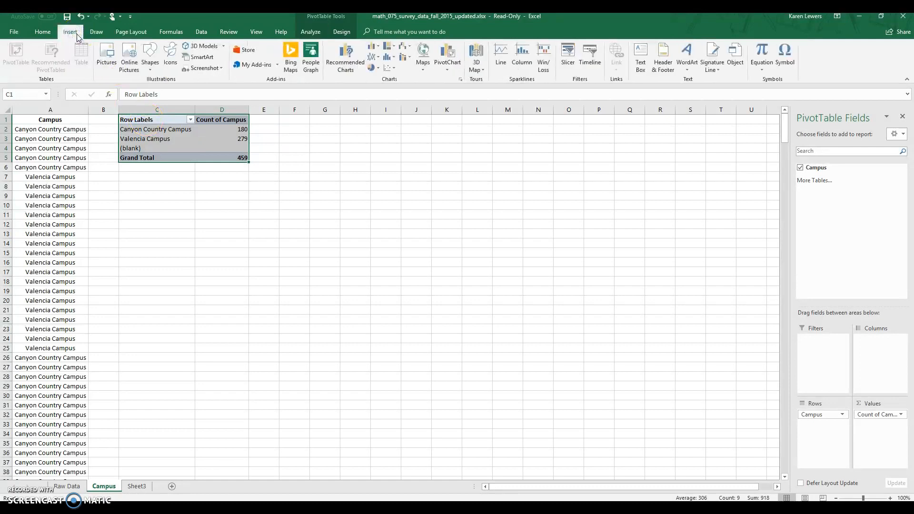
pyautogui.click(379, 71)
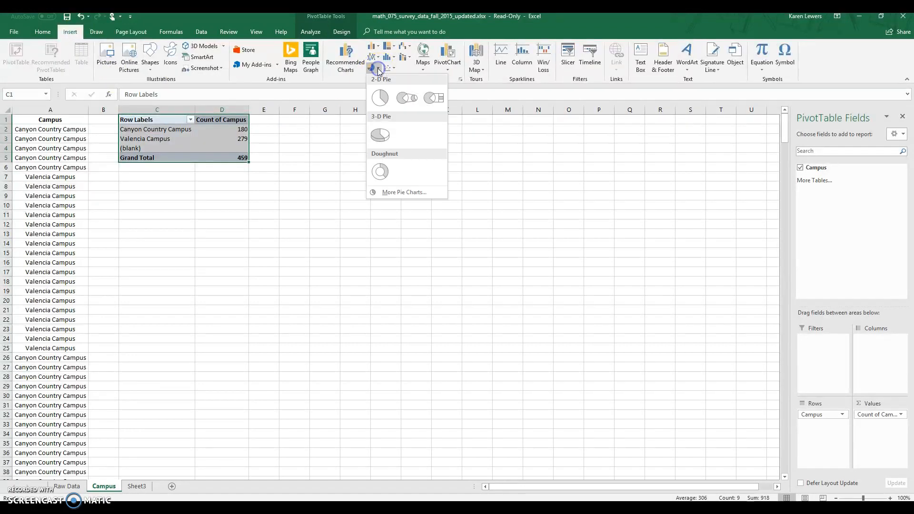
pyautogui.click(380, 98)
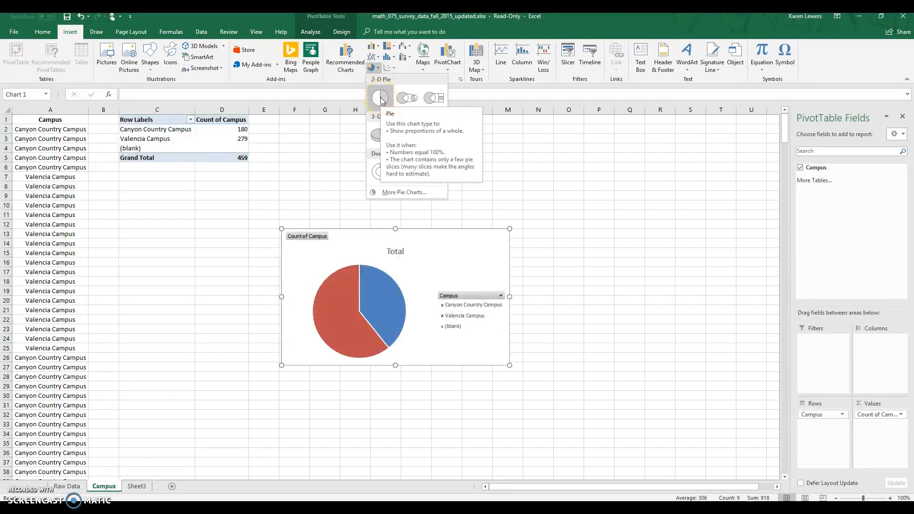
pyautogui.click(380, 98)
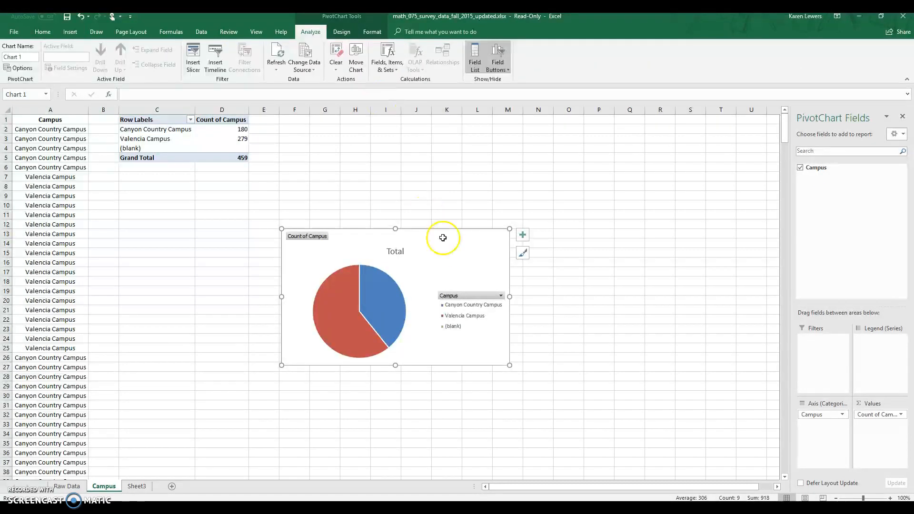
pyautogui.moveTo(447, 240); pyautogui.dragTo(271, 196)
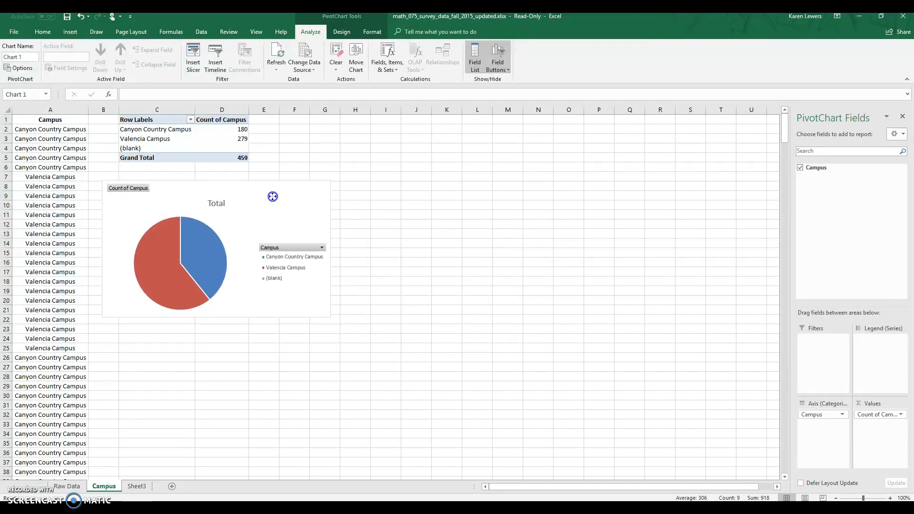
# - Change the pie chart's title to Campus and shift the chart slightly downward
pyautogui.click(223, 200)
pyautogui.doubleClick(223, 201)
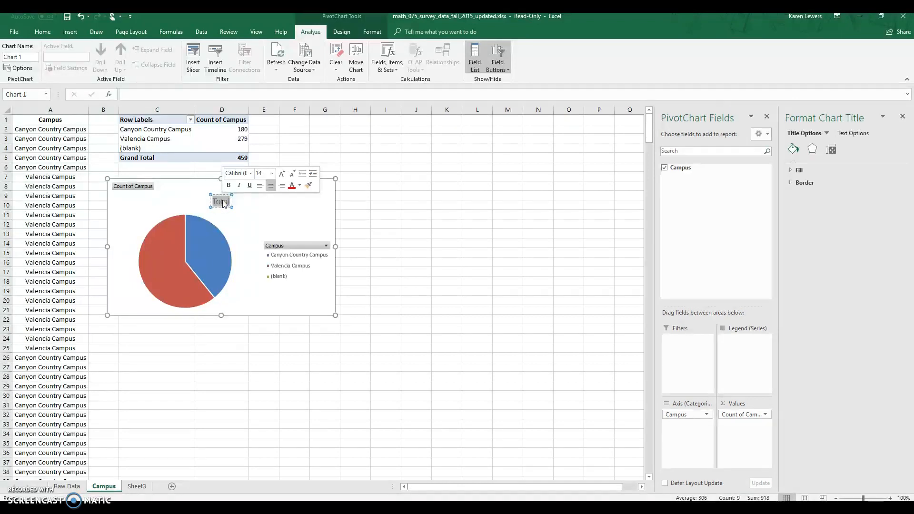
pyautogui.write('Campus')
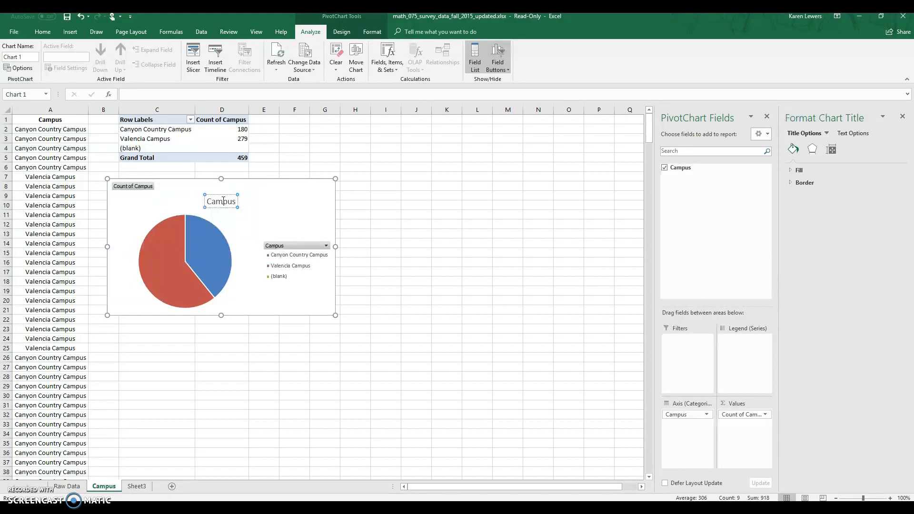
pyautogui.click(301, 149)
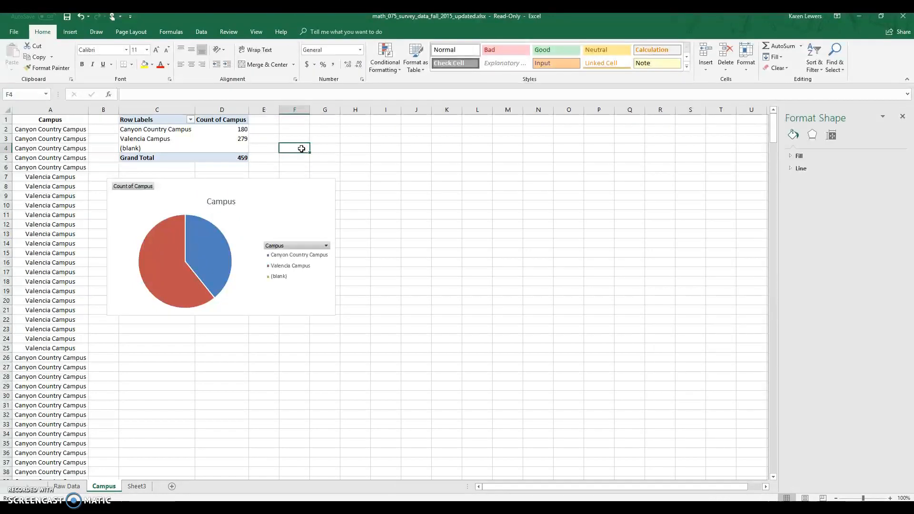
pyautogui.moveTo(283, 189); pyautogui.dragTo(279, 200)
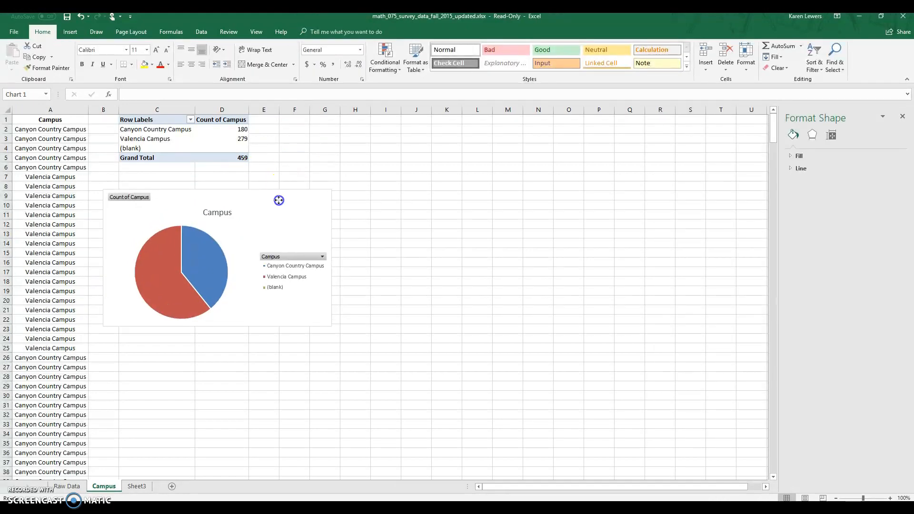
# - Add data labels to the Campus pie chart and deselect the chart
pyautogui.click(285, 199)
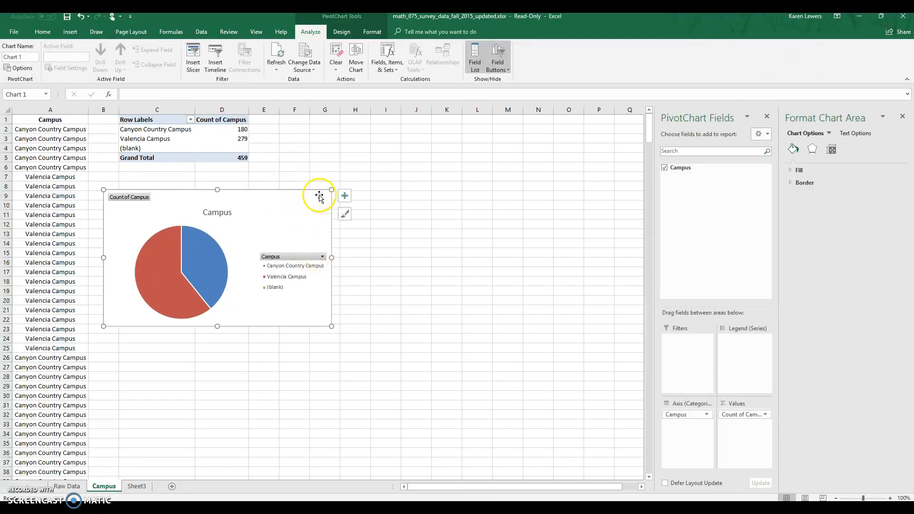
pyautogui.click(344, 197)
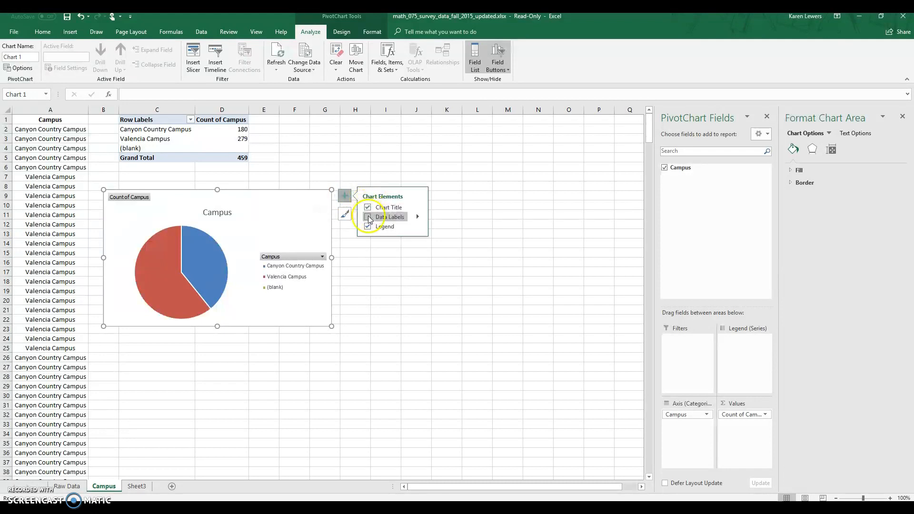
pyautogui.click(367, 217)
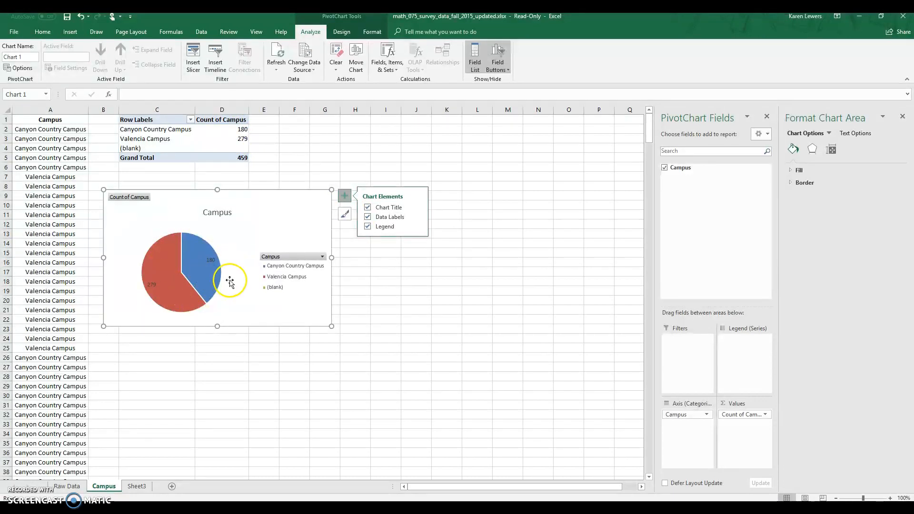
pyautogui.click(362, 260)
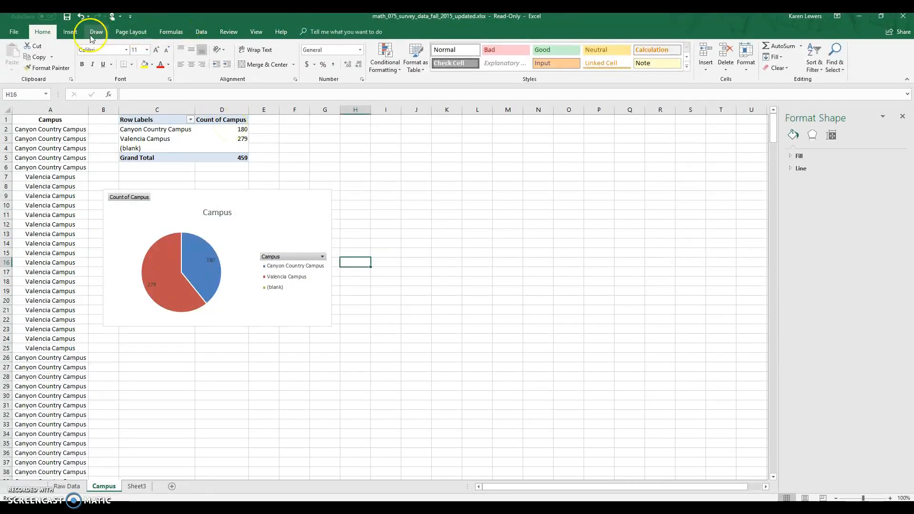
pyautogui.click(71, 32)
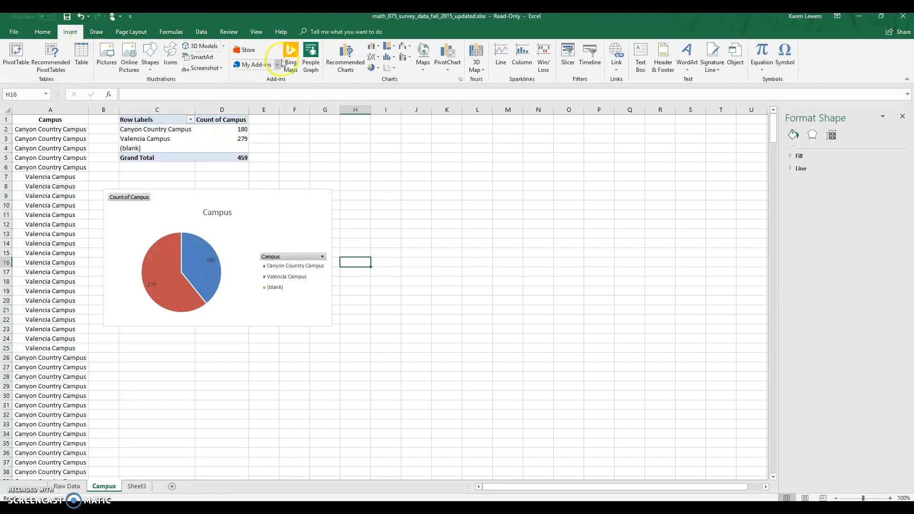
pyautogui.click(388, 58)
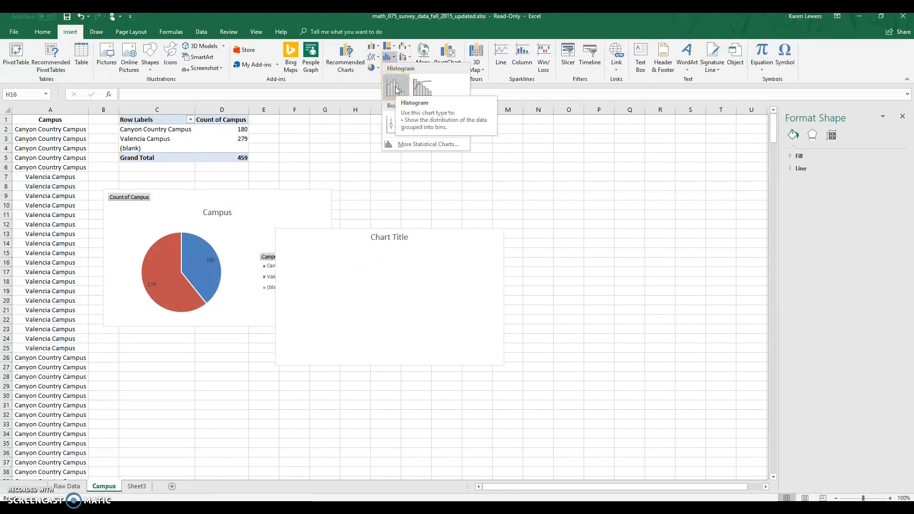
pyautogui.click(373, 49)
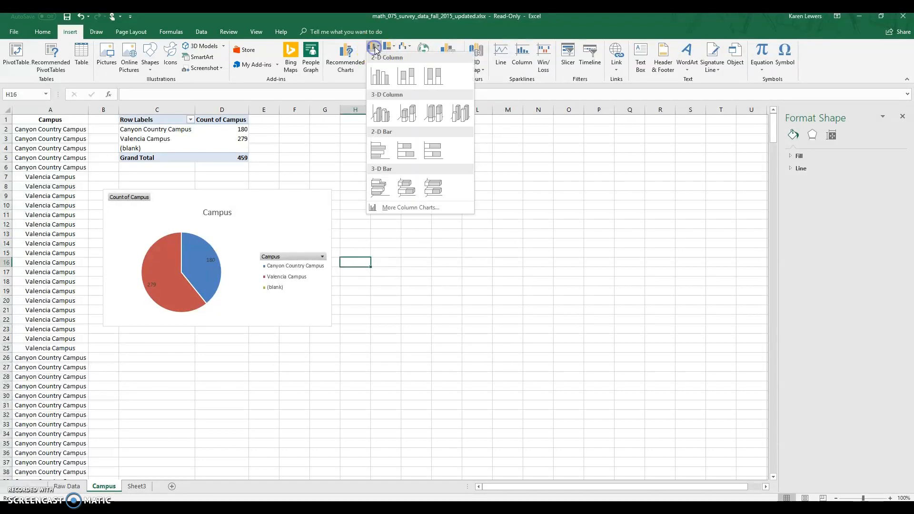
pyautogui.click(381, 81)
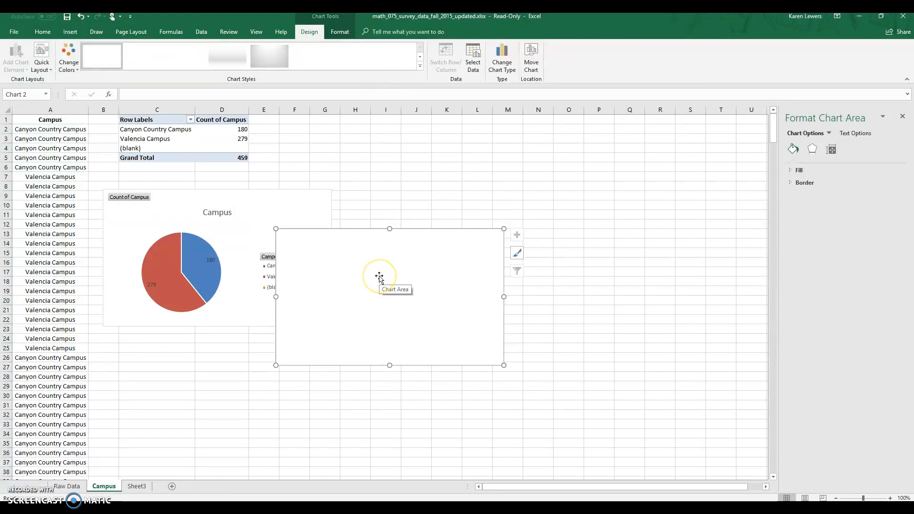
pyautogui.rightClick(473, 249)
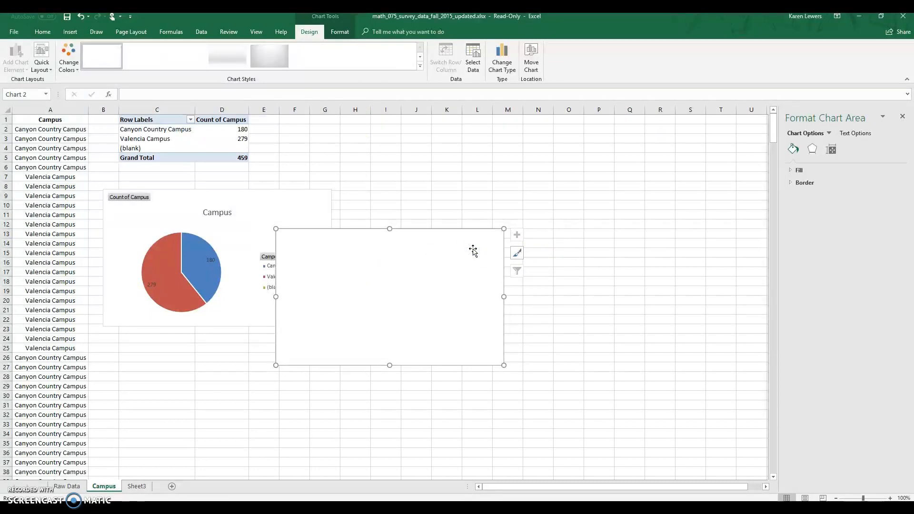
pyautogui.press('Delete')
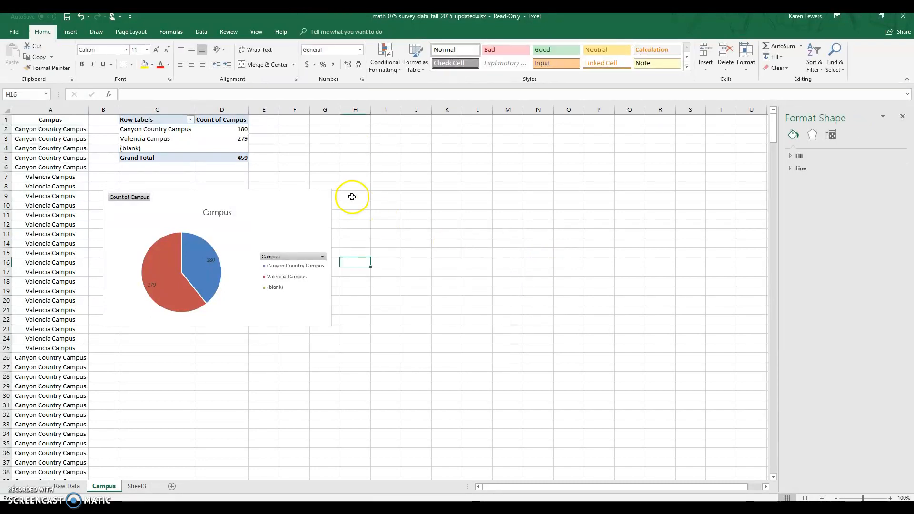
# - Insert a clustered column chart from the PivotTable range C1:D5 and place it beside the pie chart, starting around column H
pyautogui.click(143, 120)
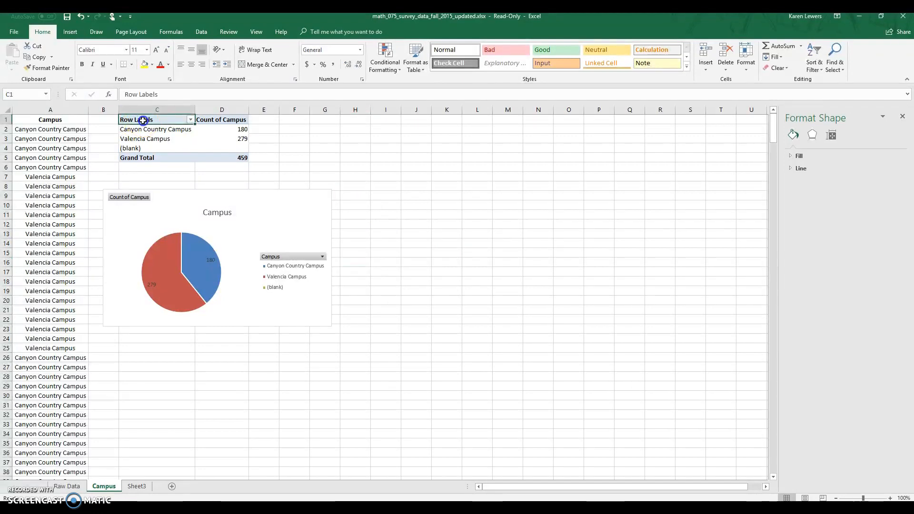
pyautogui.moveTo(143, 121); pyautogui.dragTo(224, 158)
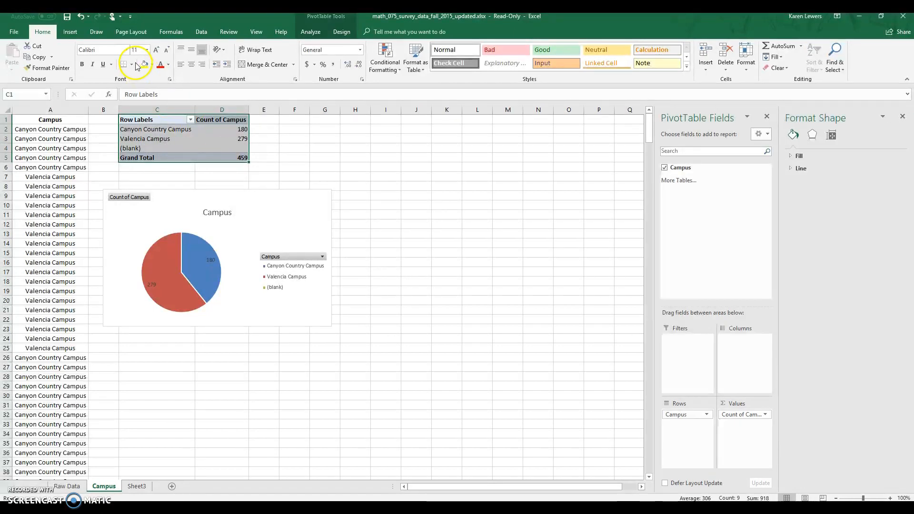
pyautogui.click(70, 32)
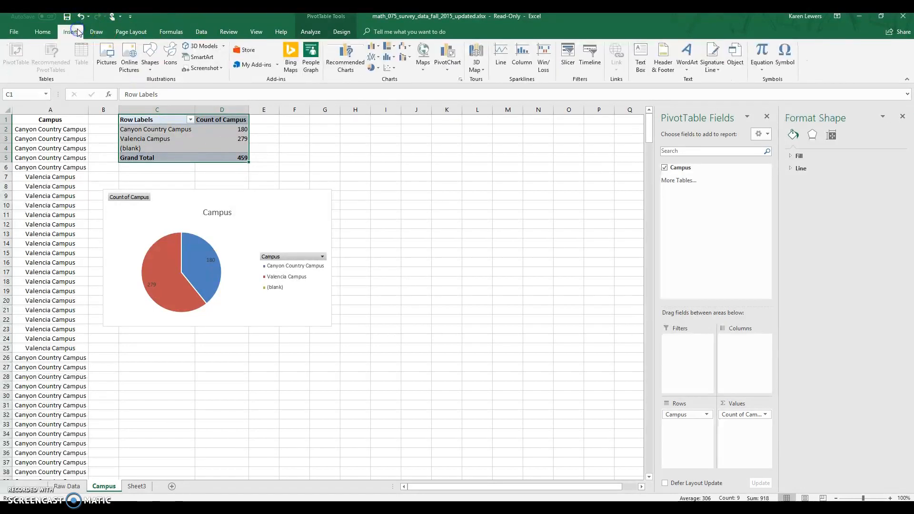
pyautogui.click(379, 50)
pyautogui.click(379, 77)
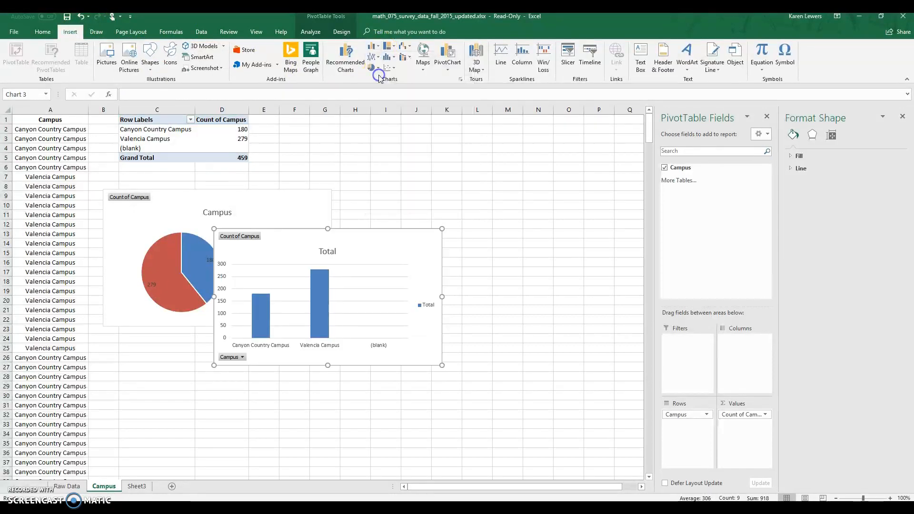
pyautogui.moveTo(369, 240); pyautogui.dragTo(498, 149)
# - Change the column chart's title to Campus
pyautogui.click(451, 163)
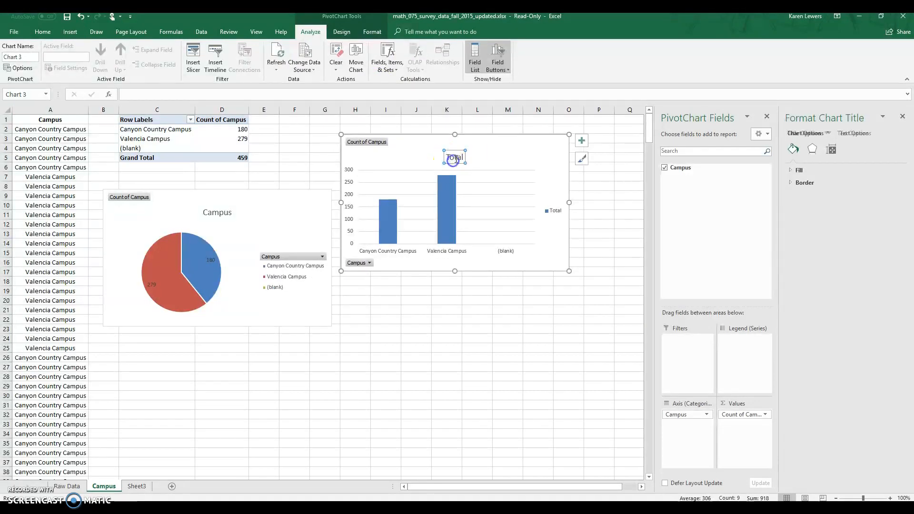
pyautogui.doubleClick(456, 159)
pyautogui.click(624, 206)
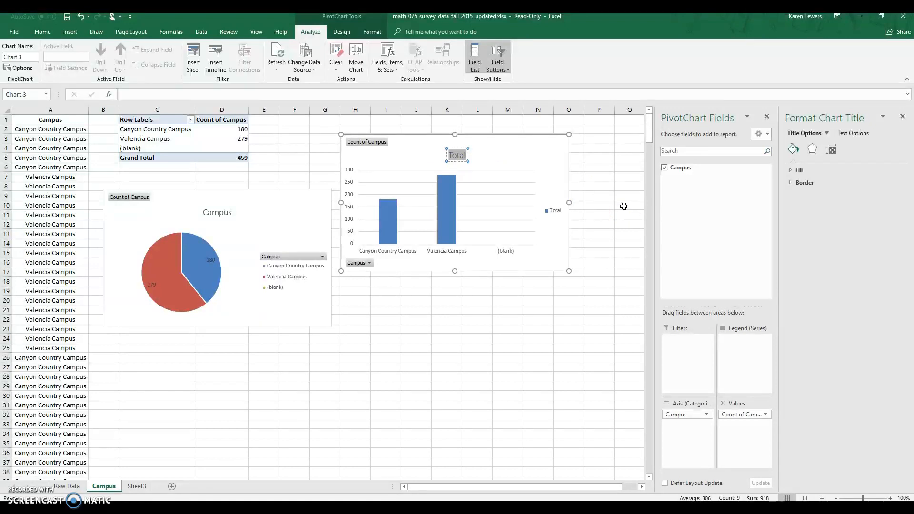
pyautogui.write('Campus')
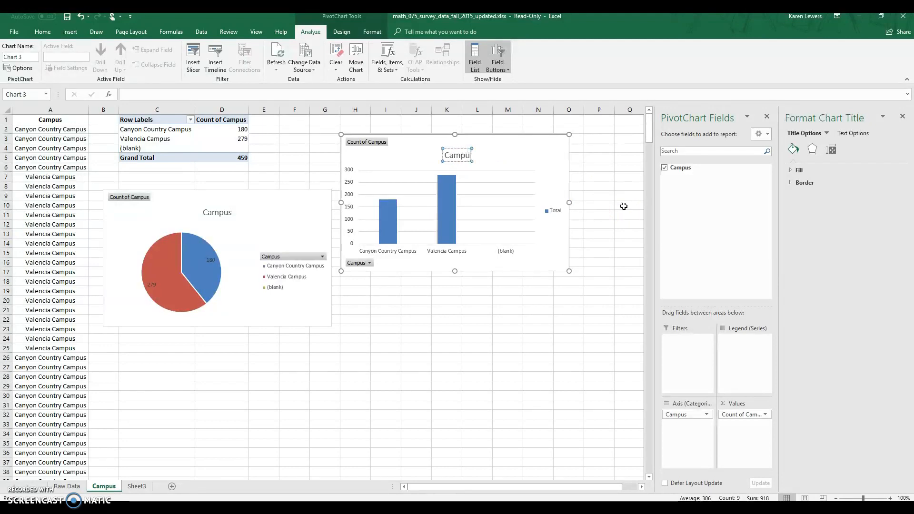
pyautogui.click(488, 322)
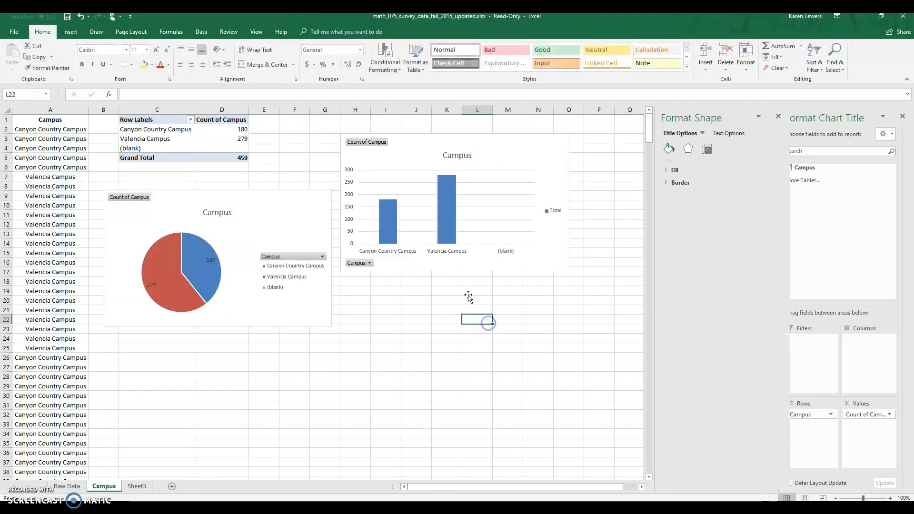
# - Delete the Total legend from the Campus column chart
pyautogui.click(558, 208)
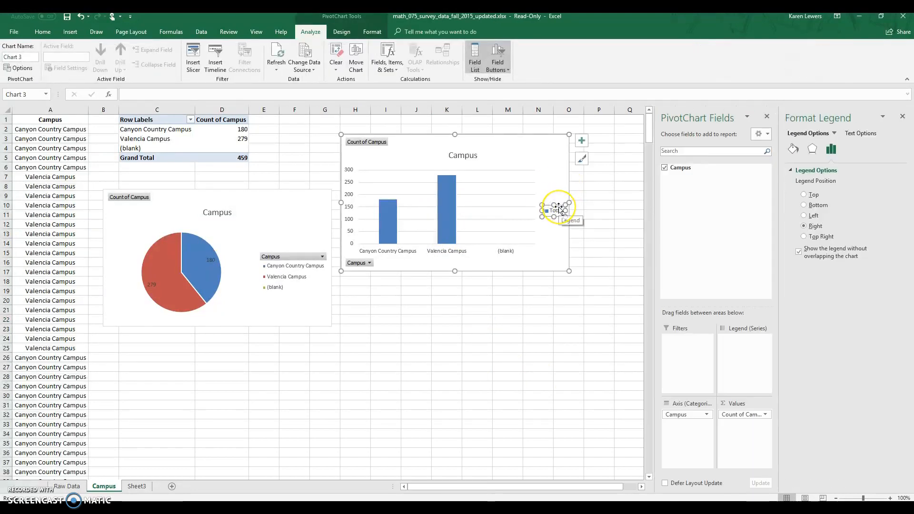
pyautogui.press('Delete')
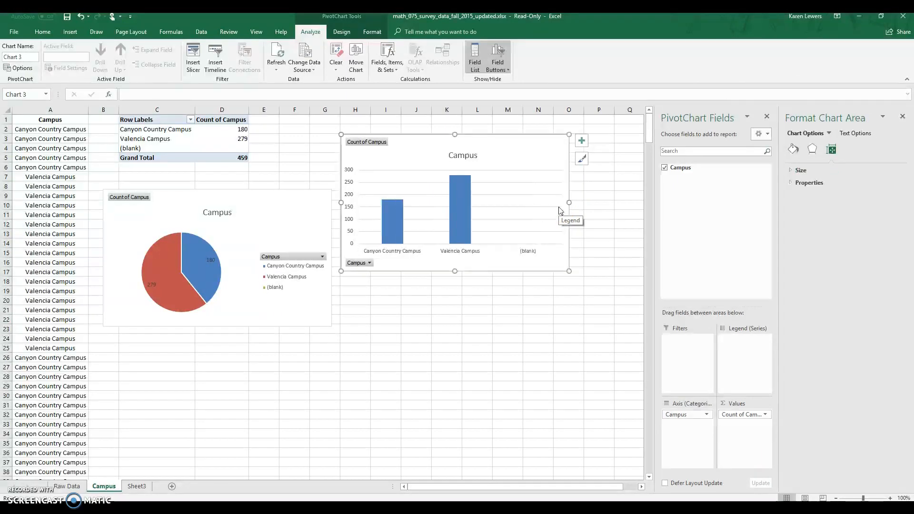
pyautogui.click(535, 256)
# - Filter the (blank) item out of the Campus field using the column chart's Campus filter
pyautogui.moveTo(145, 118); pyautogui.dragTo(216, 148)
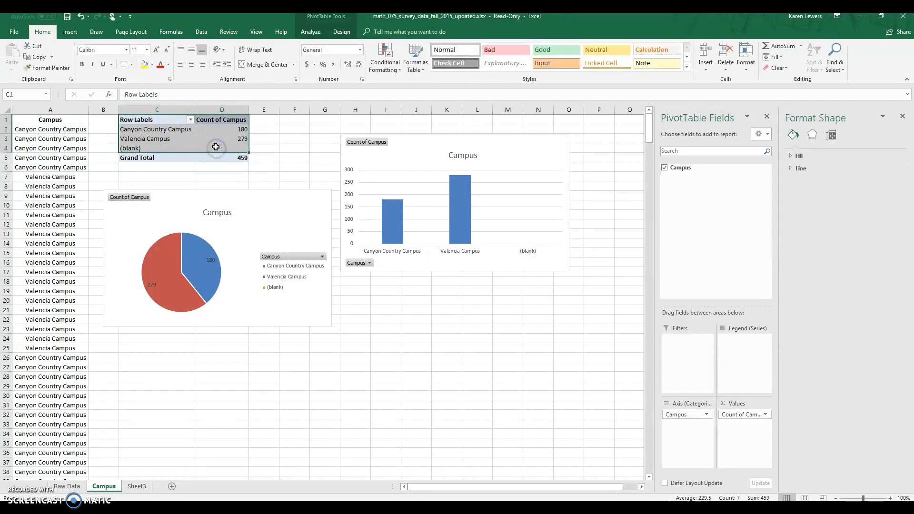
pyautogui.click(369, 263)
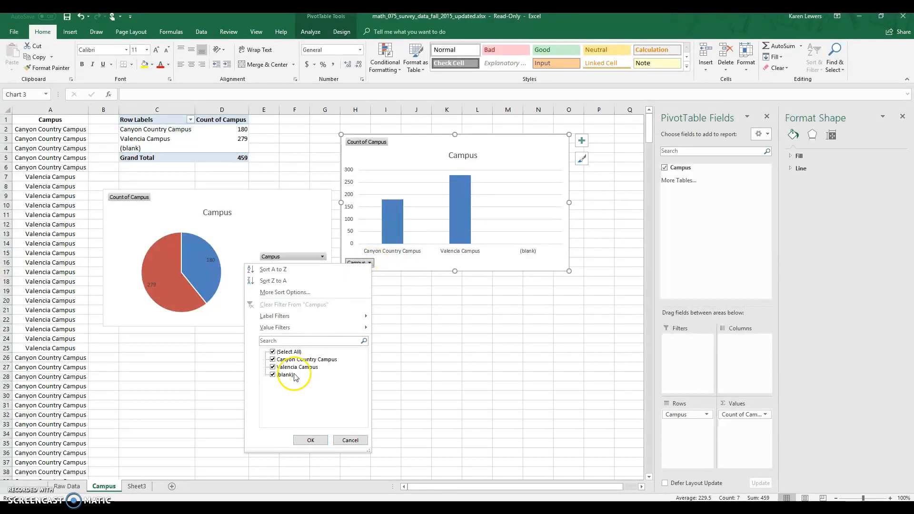
pyautogui.click(408, 261)
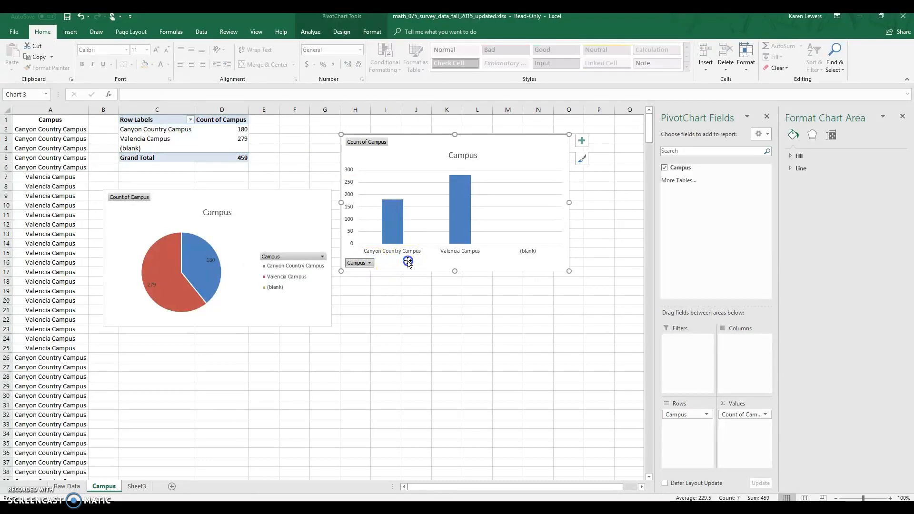
pyautogui.click(370, 264)
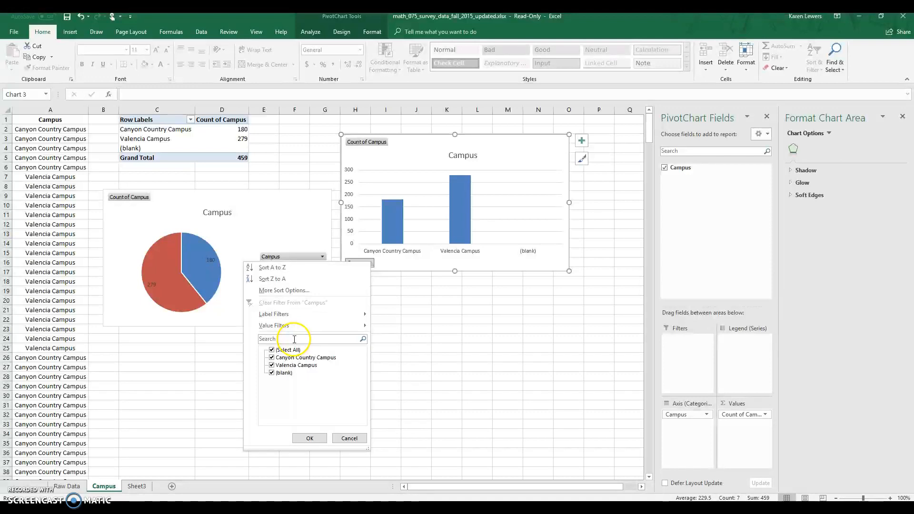
pyautogui.click(272, 373)
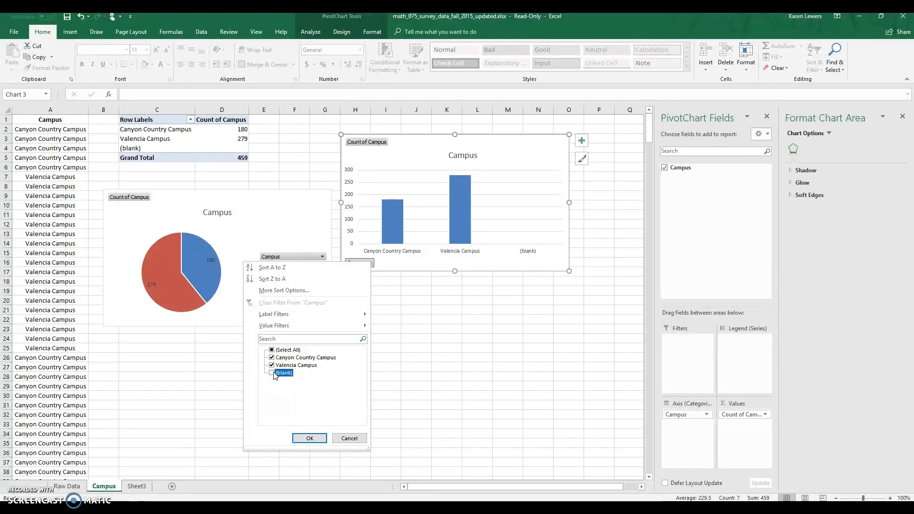
pyautogui.click(308, 439)
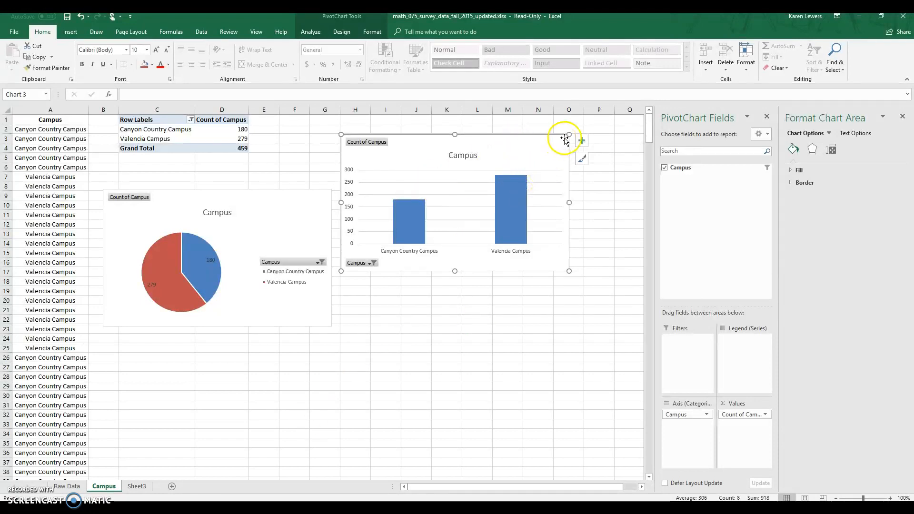
# - Add data labels to the Campus column chart and deselect the chart
pyautogui.click(582, 141)
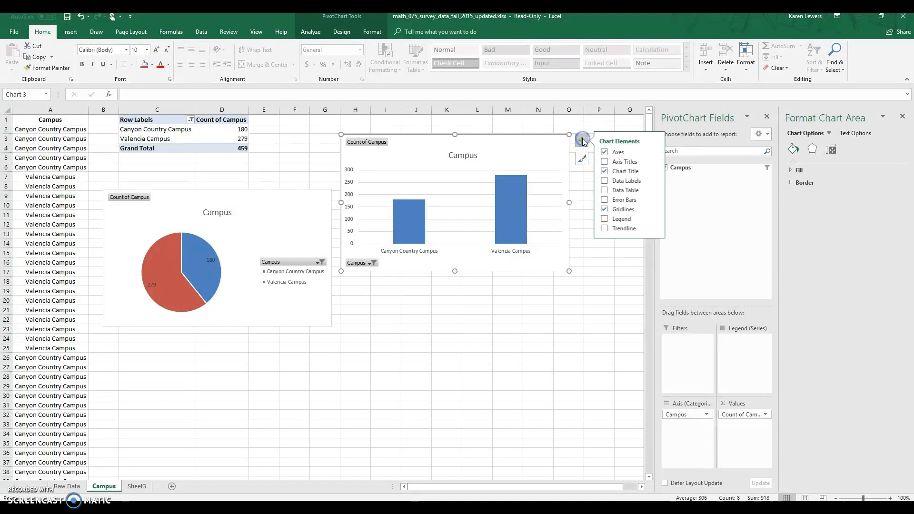
pyautogui.click(605, 181)
pyautogui.click(448, 327)
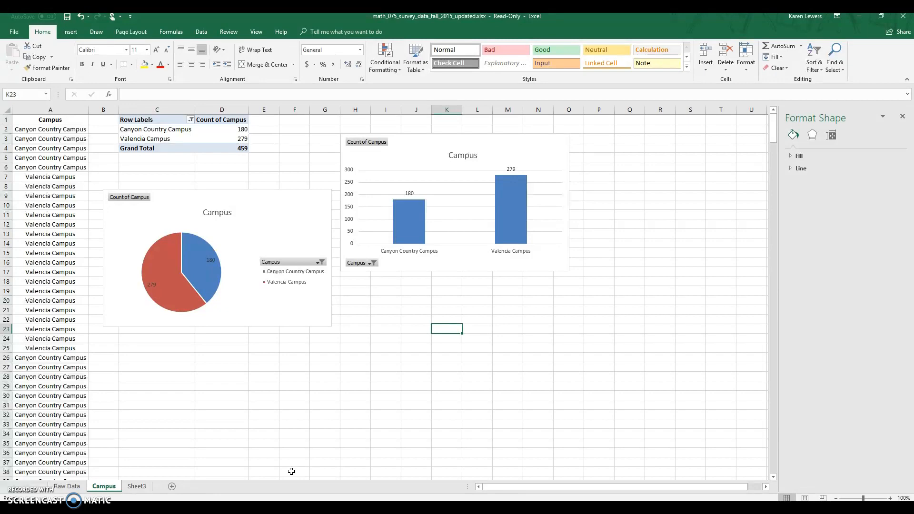
# - Arrange the workbook window side by side with the Problem Set Section 1C PDF and close the Format Shape pane
pyautogui.press('super+Right')
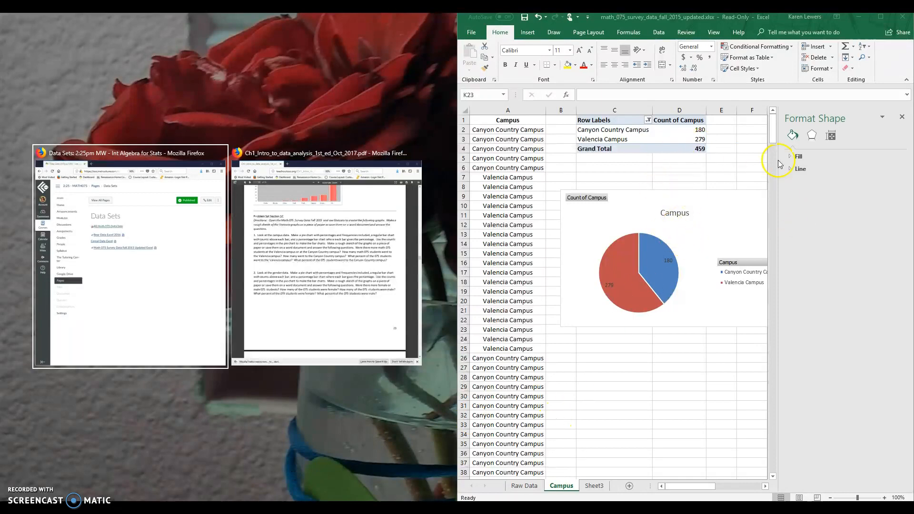
pyautogui.click(903, 119)
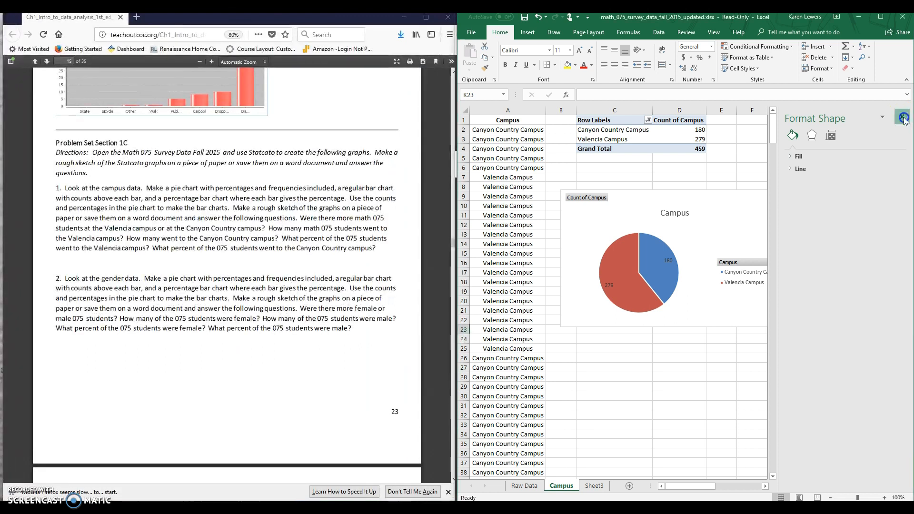
pyautogui.click(903, 119)
# - Stack the Campus column chart beneath the pie chart, with both charts under the PivotTable, and close the PivotChart Fields pane
pyautogui.moveTo(789, 486); pyautogui.dragTo(811, 487)
pyautogui.moveTo(799, 147); pyautogui.dragTo(583, 350)
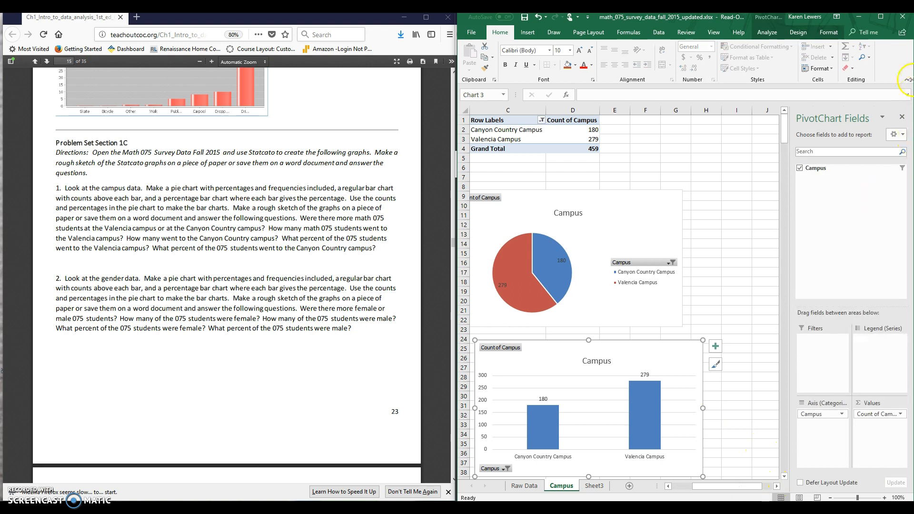
pyautogui.click(902, 117)
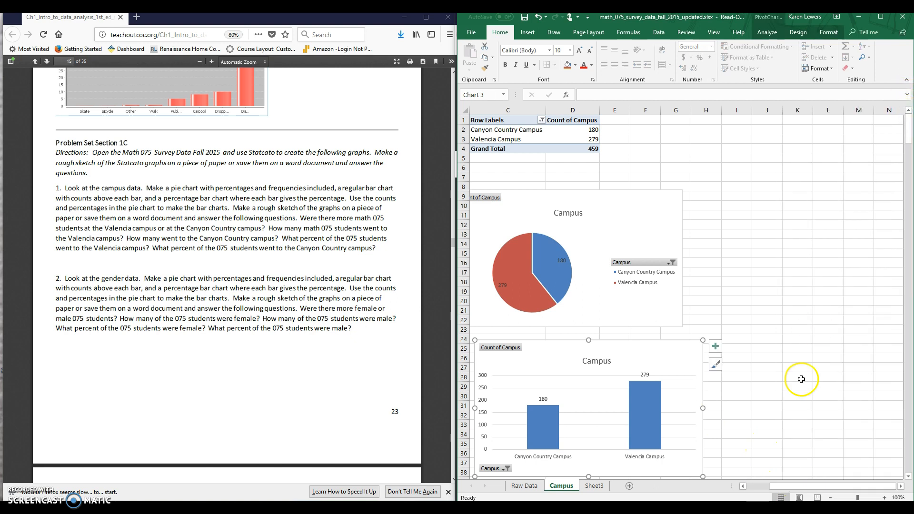
pyautogui.moveTo(797, 487); pyautogui.dragTo(768, 487)
pyautogui.moveTo(732, 200); pyautogui.dragTo(741, 172)
pyautogui.moveTo(763, 349); pyautogui.dragTo(753, 318)
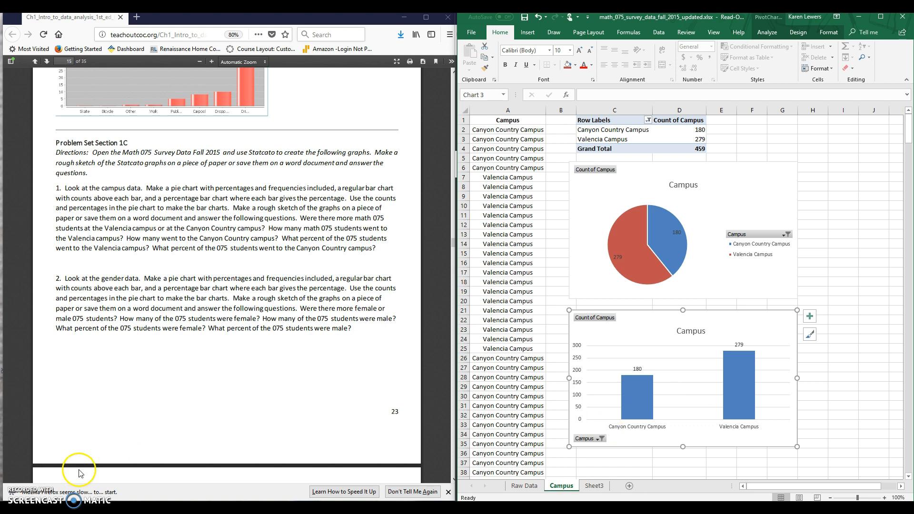
# - Open Word with a blank document, place it side by side with the Excel workbook, and set its zoom to 95%
pyautogui.press('super+s')
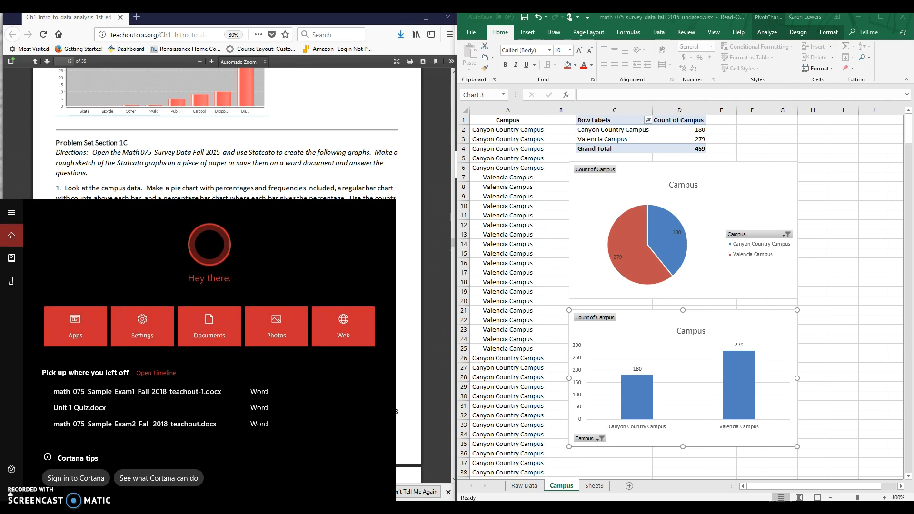
pyautogui.write('word')
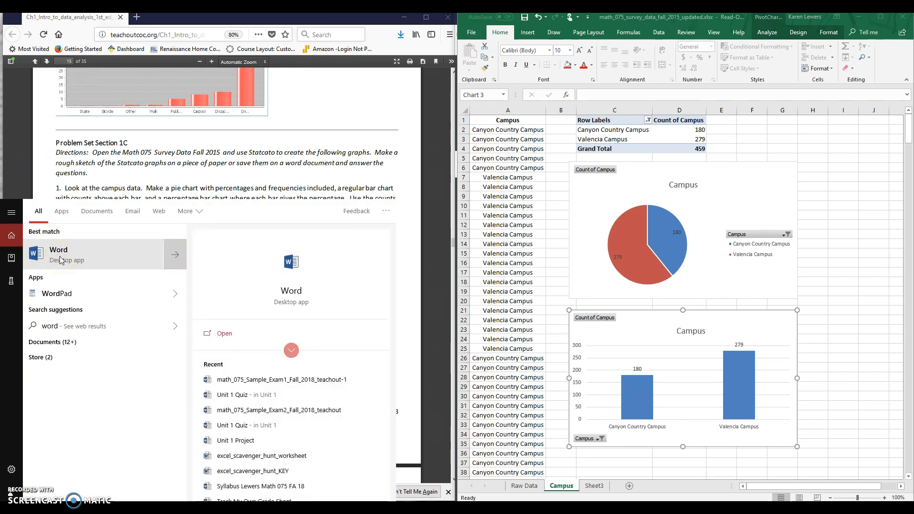
pyautogui.click(62, 248)
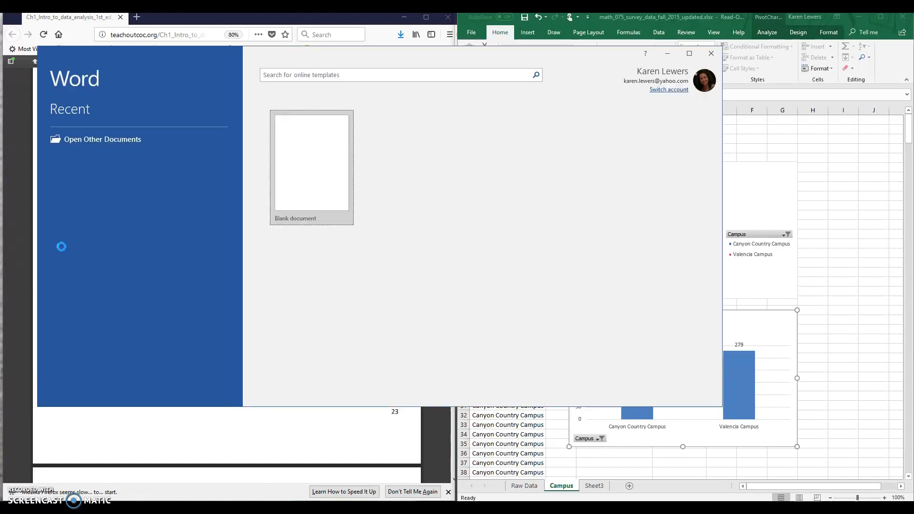
pyautogui.click(312, 165)
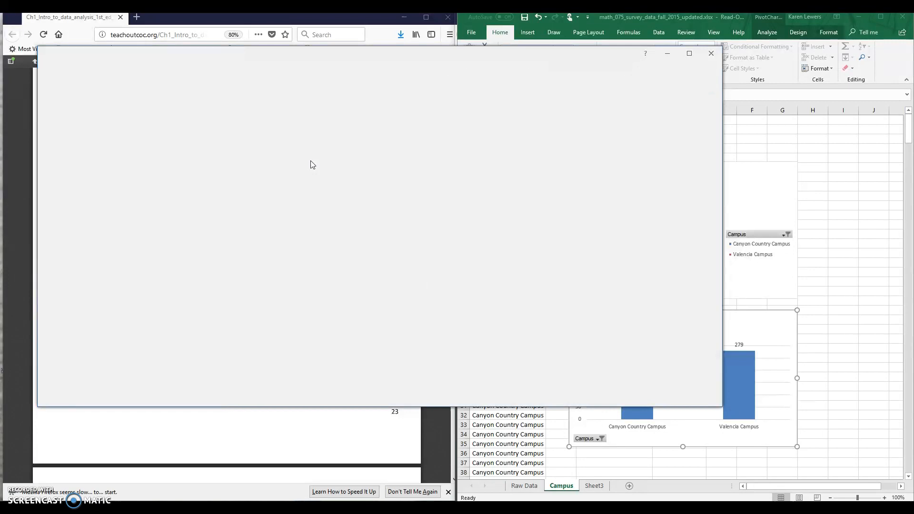
pyautogui.press('super+Left')
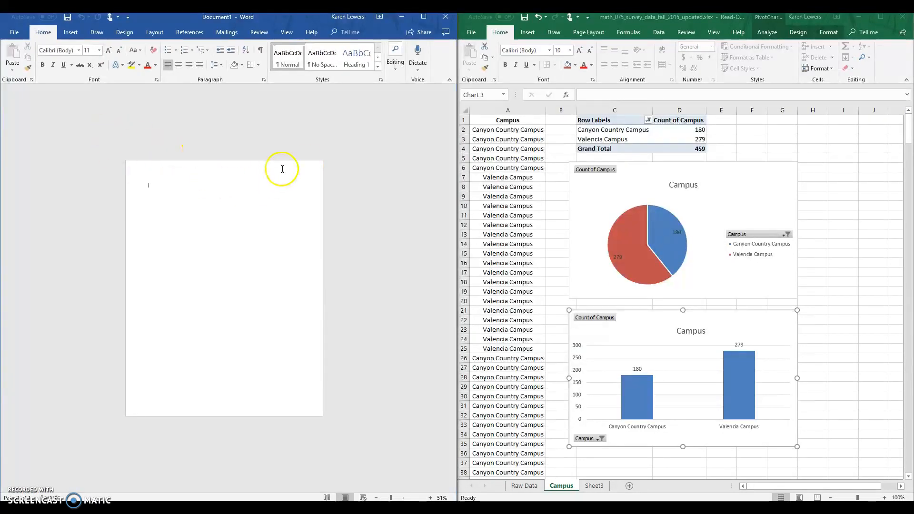
pyautogui.click(403, 498)
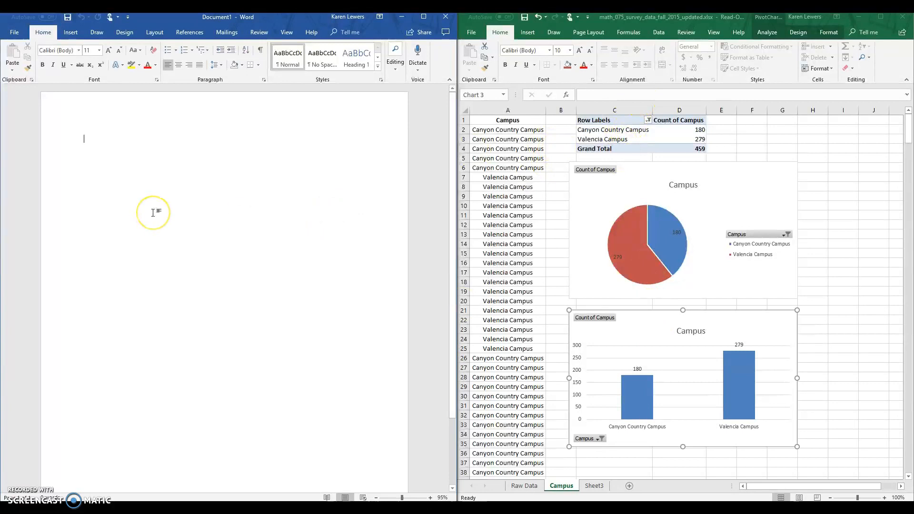
# - Enter the heading "Problem Set 1C" and the line "#1. From Excel, I made a frequency table, bar chart and pie chart:"
pyautogui.click(85, 139)
pyautogui.write('Problem Set 1C')
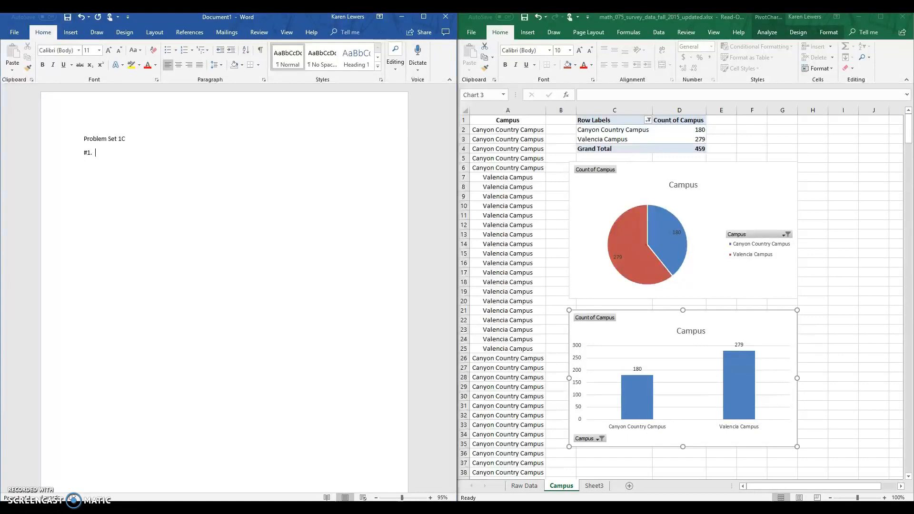
pyautogui.write('E')
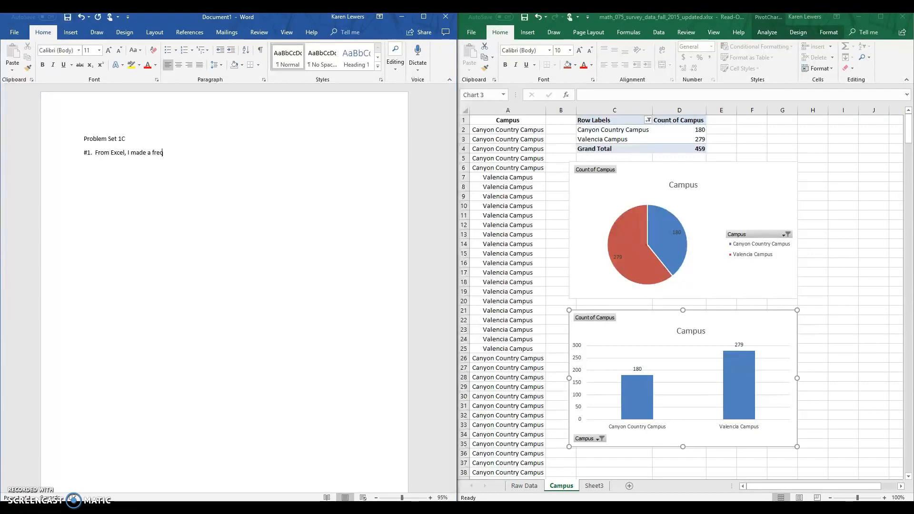
pyautogui.write('ency table an')
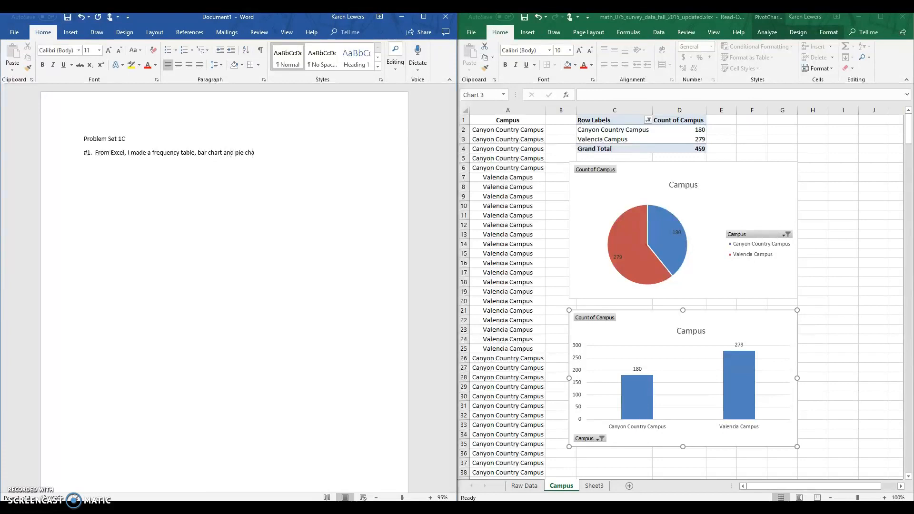
pyautogui.write(':')
pyautogui.press('Return')
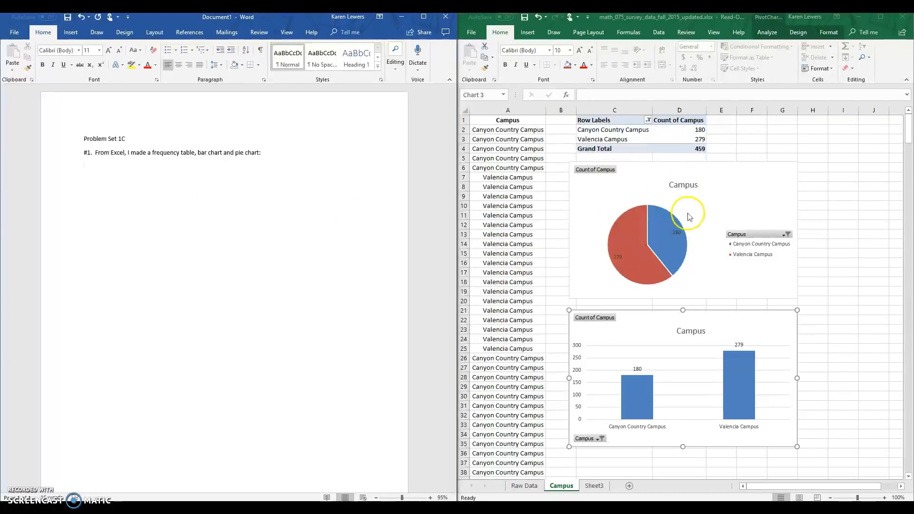
# - Deselect the charts in Excel by selecting cell I3 and open the Snipping Tool
pyautogui.click(733, 187)
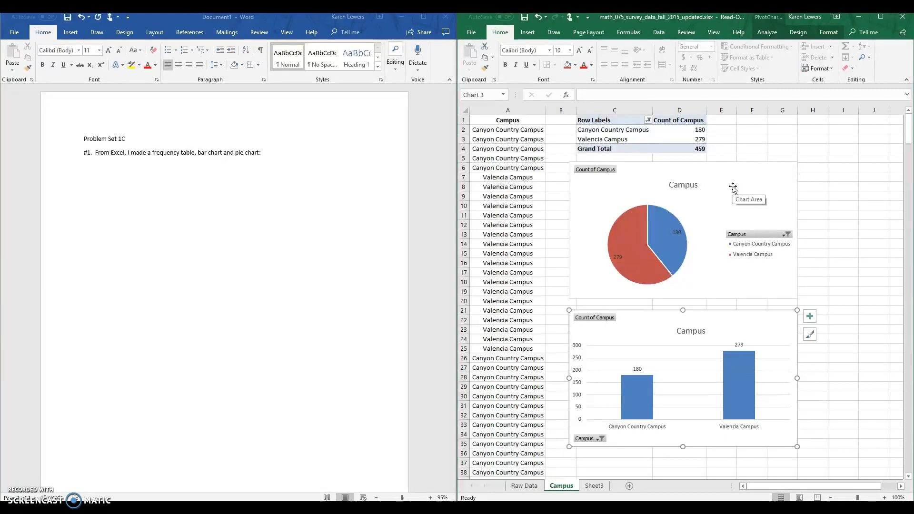
pyautogui.click(847, 138)
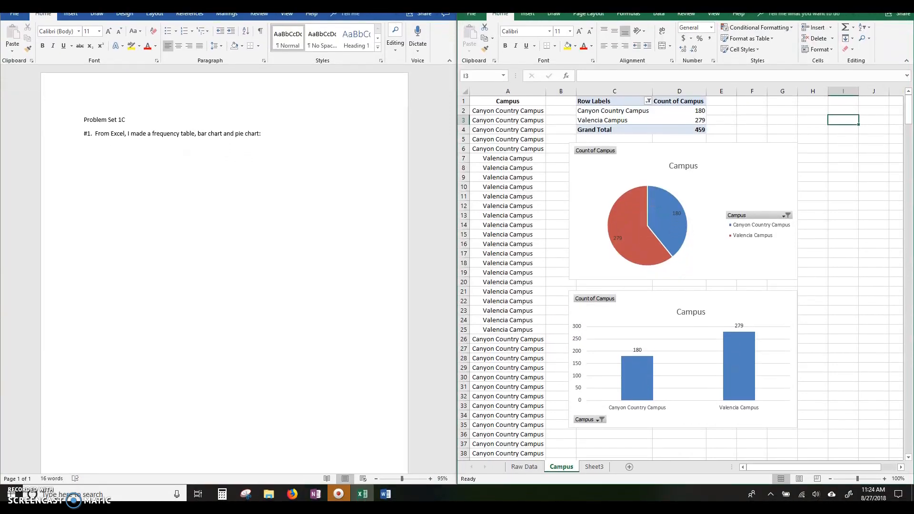
pyautogui.click(247, 496)
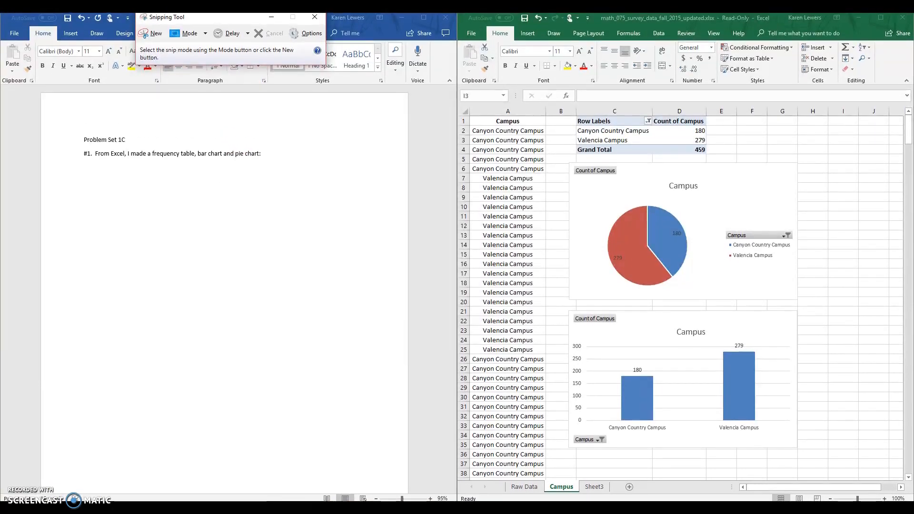
pyautogui.moveTo(180, 23); pyautogui.dragTo(192, 56)
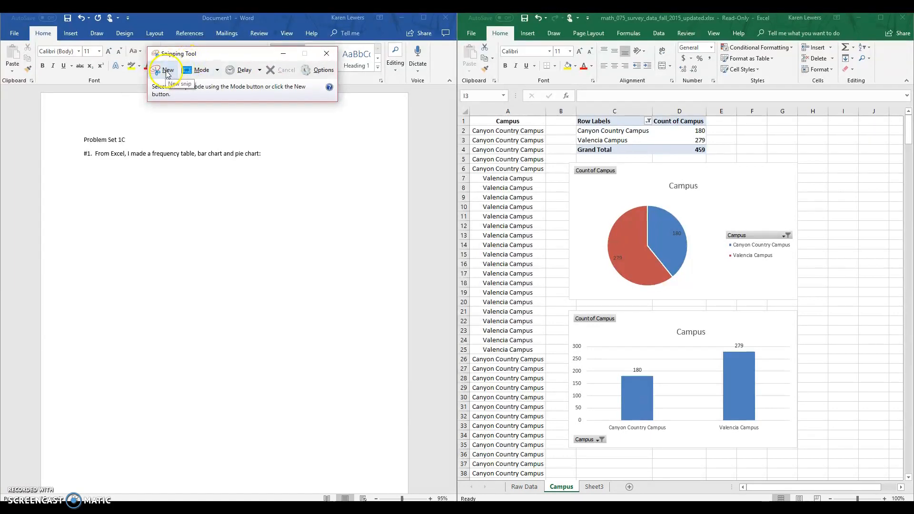
# - Capture a free-form snip around the Campus pie
pyautogui.click(217, 70)
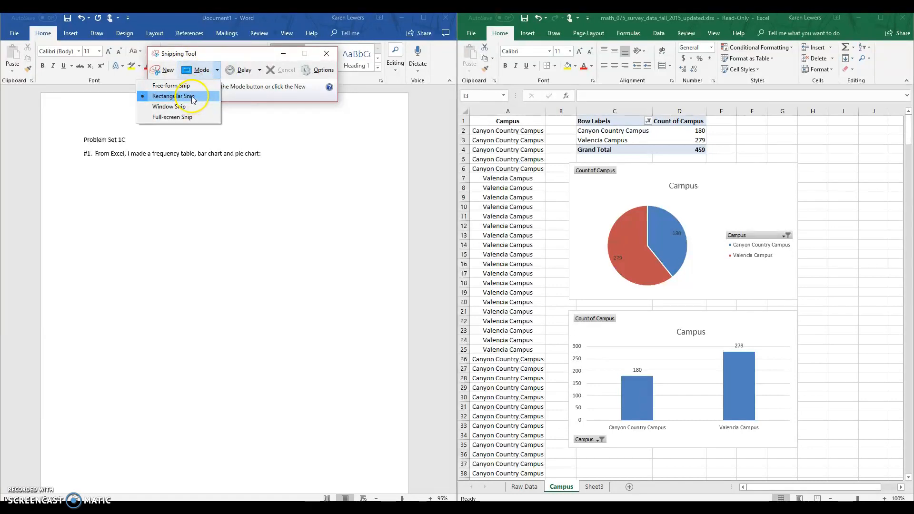
pyautogui.click(178, 86)
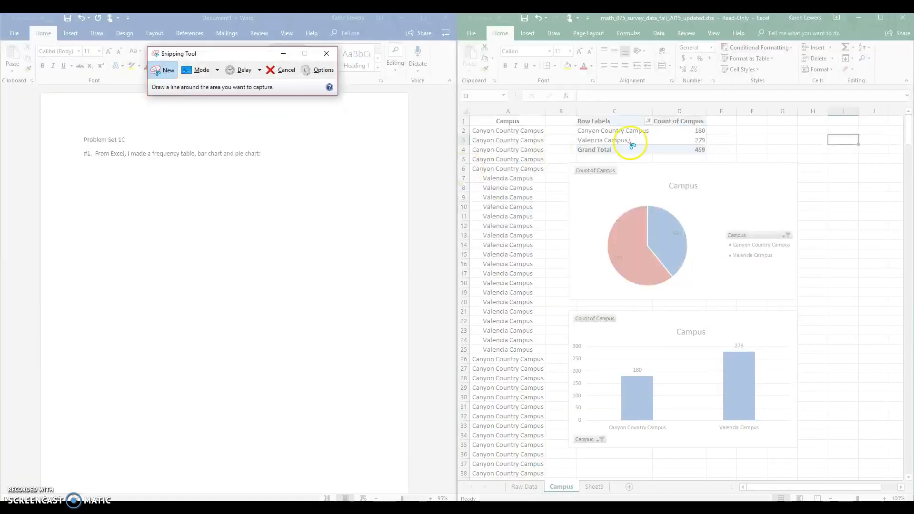
pyautogui.moveTo(644, 190)
pyautogui.mouseDown()
pyautogui.moveTo(608, 255)
pyautogui.moveTo(635, 279)
pyautogui.moveTo(684, 245)
pyautogui.moveTo(638, 198)
pyautogui.moveTo(644, 191)
pyautogui.mouseUp()
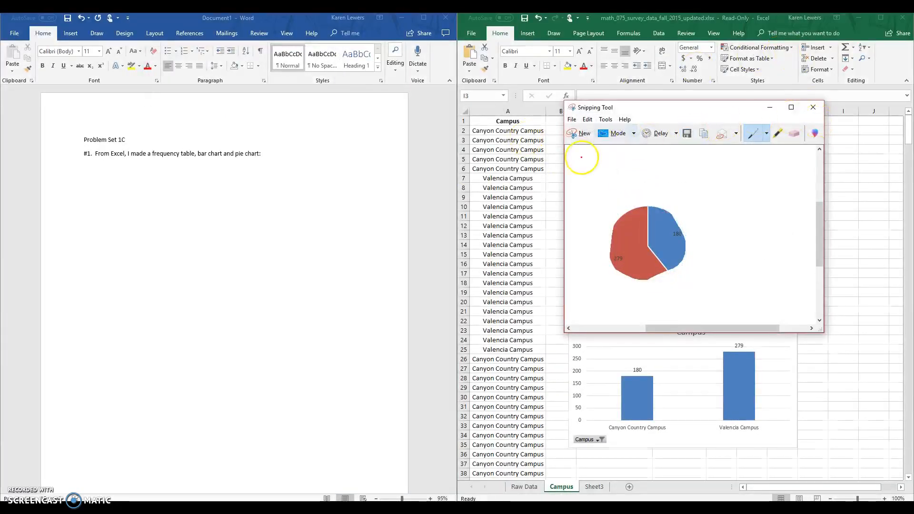
# - Take a rectangular snip covering the PivotTable and both Campus charts, and paste it below the #1 sentence in the Word document
pyautogui.click(633, 134)
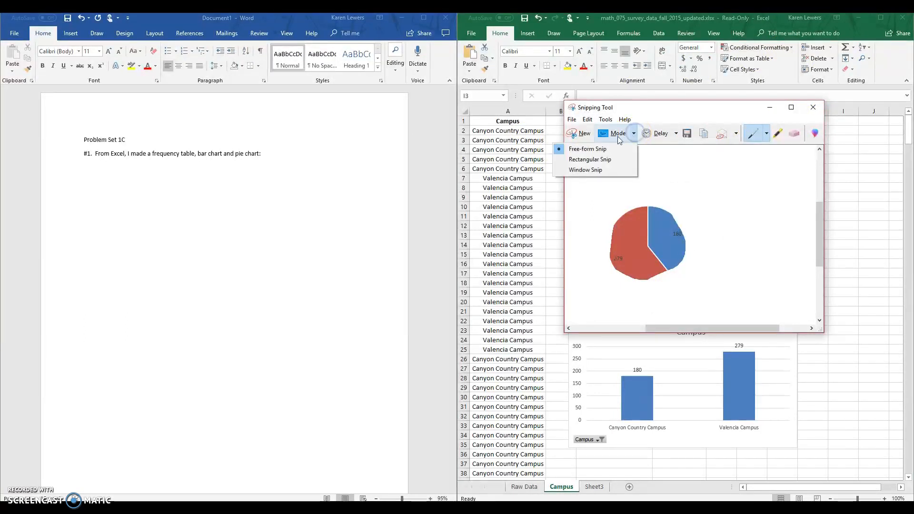
pyautogui.click(604, 164)
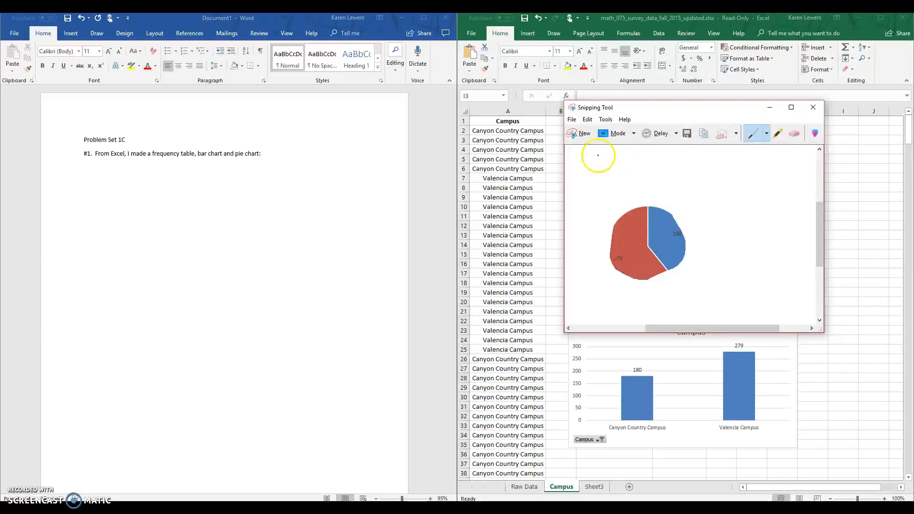
pyautogui.click(581, 134)
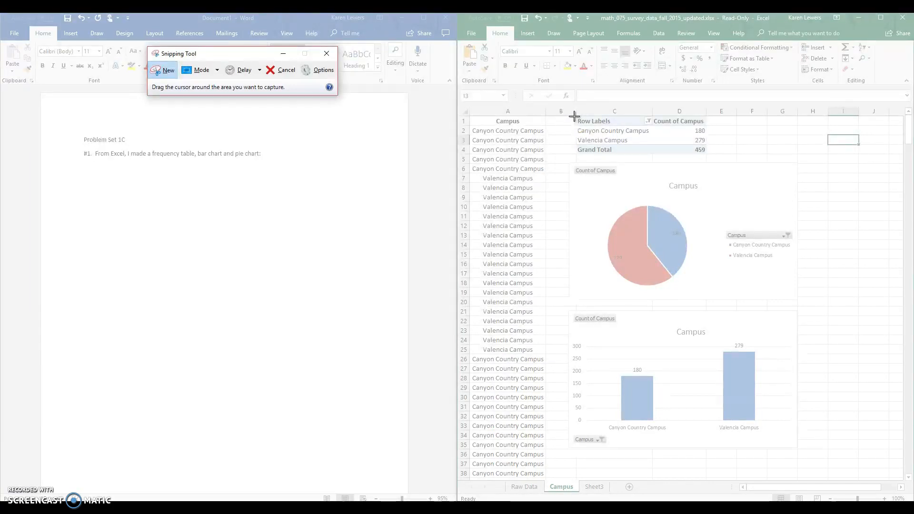
pyautogui.moveTo(574, 116); pyautogui.dragTo(807, 461)
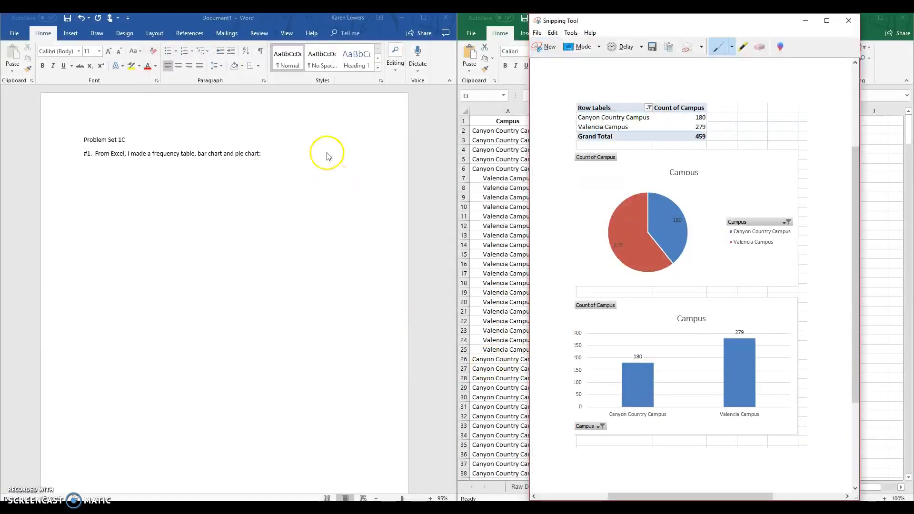
pyautogui.click(269, 157)
pyautogui.press('Return')
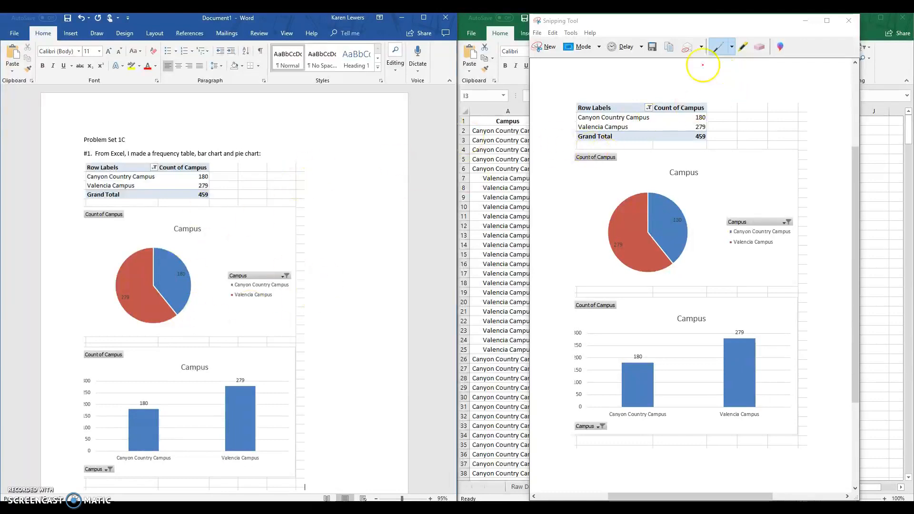
# - Arrange the Word document side by side with the Chapter 1 data analysis PDF in Firefox
pyautogui.click(671, 53)
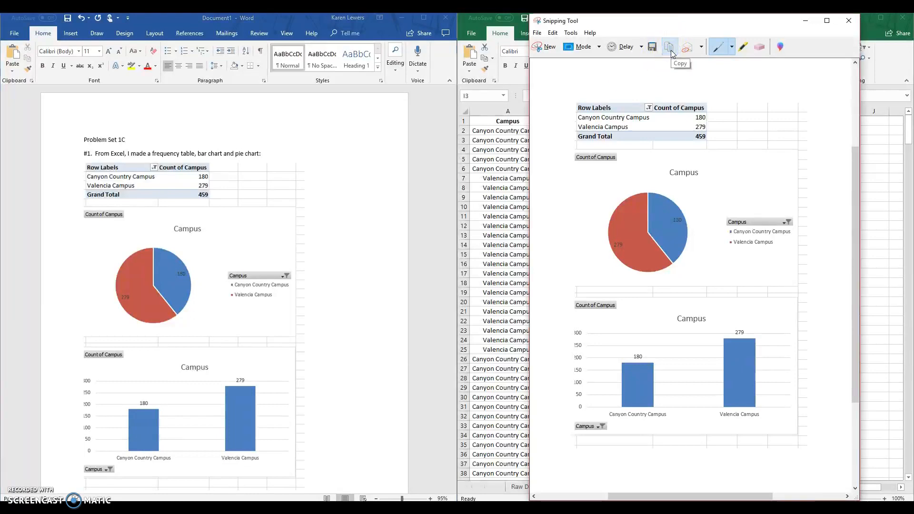
pyautogui.click(328, 196)
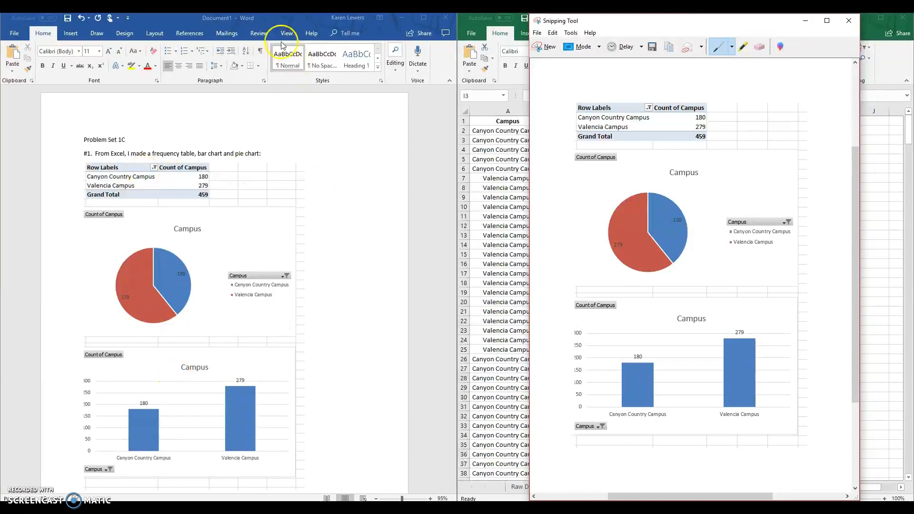
pyautogui.moveTo(241, 19); pyautogui.dragTo(423, 70)
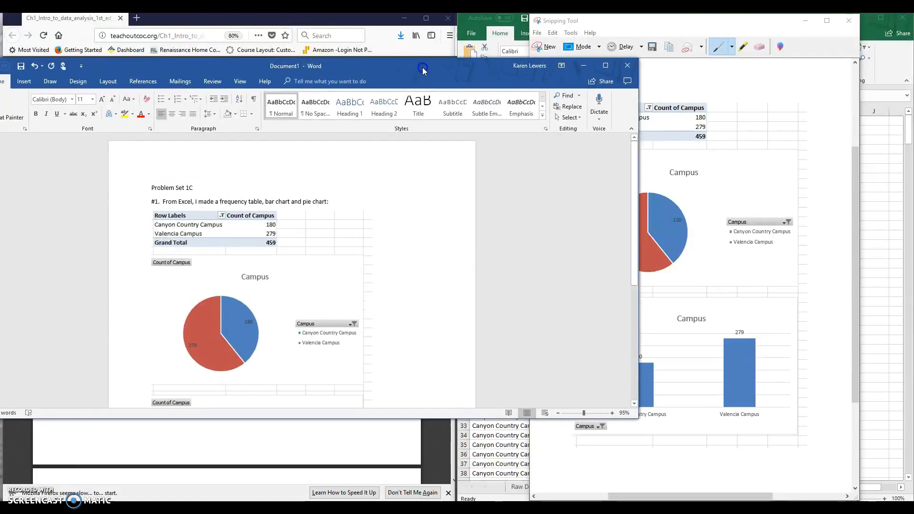
pyautogui.press('super+Right')
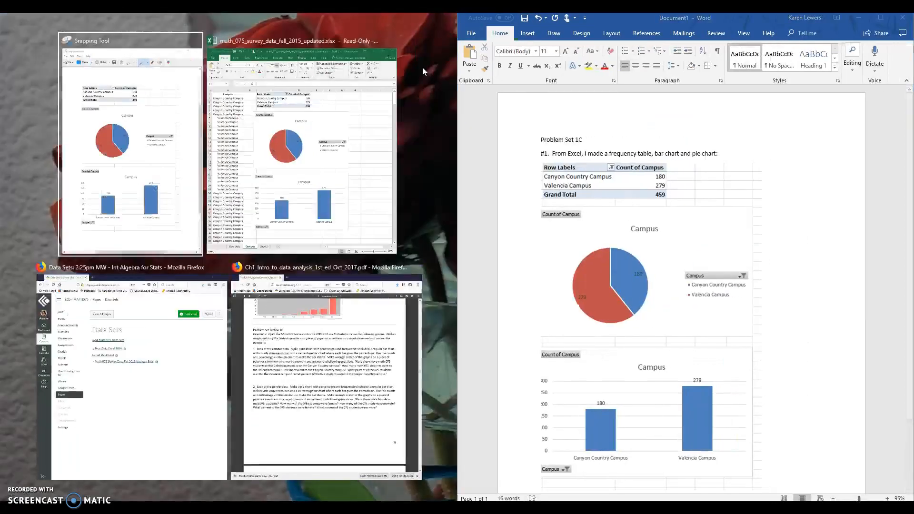
pyautogui.click(295, 398)
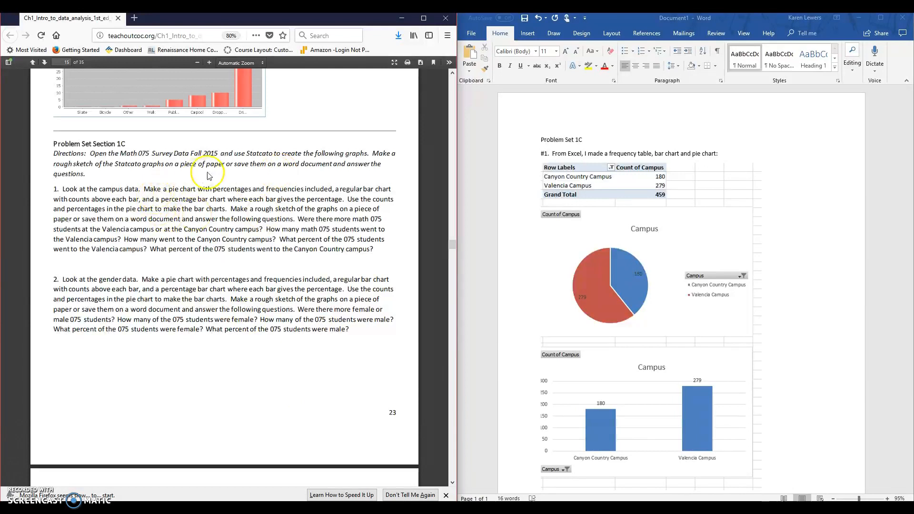
# - Review problem 1 in Problem Set Section 1C, highlighting its chart instructions and the campus questions to answer
pyautogui.moveTo(150, 190); pyautogui.dragTo(74, 220)
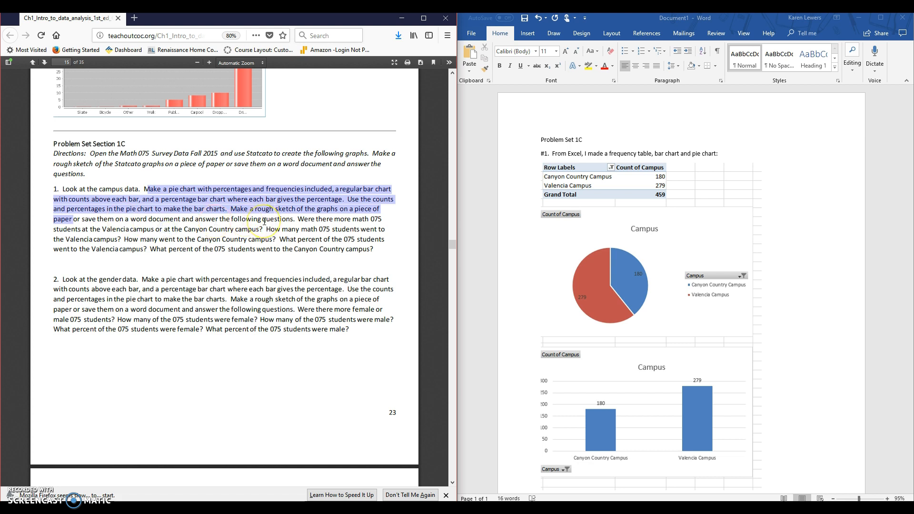
pyautogui.click(299, 219)
pyautogui.moveTo(299, 220); pyautogui.dragTo(379, 255)
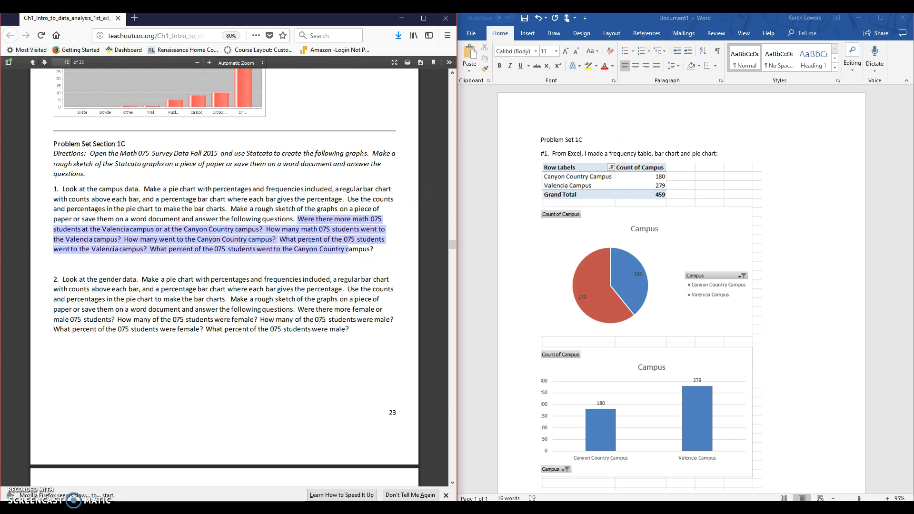
# - Switch to the Excel survey workbook, placing it beside the Word document, and maximize the Excel window
pyautogui.click(661, 19)
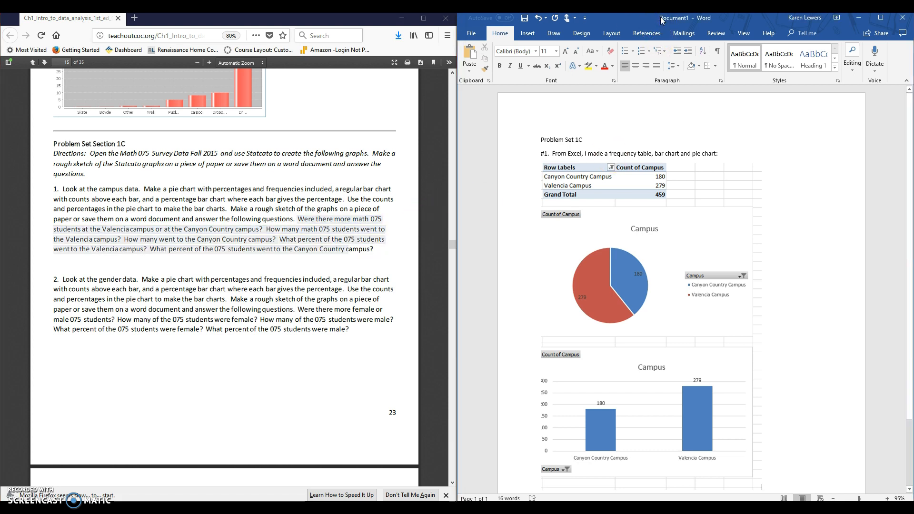
pyautogui.press('super+Left')
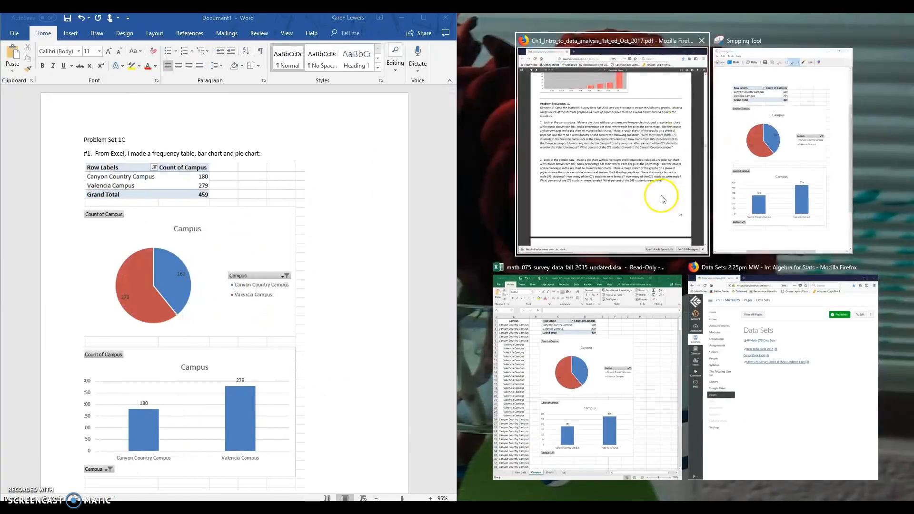
pyautogui.click(653, 334)
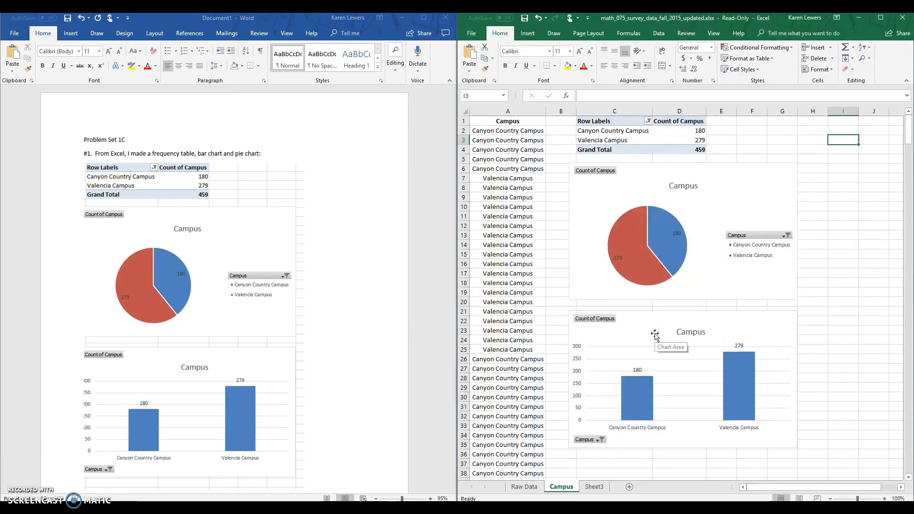
pyautogui.click(659, 334)
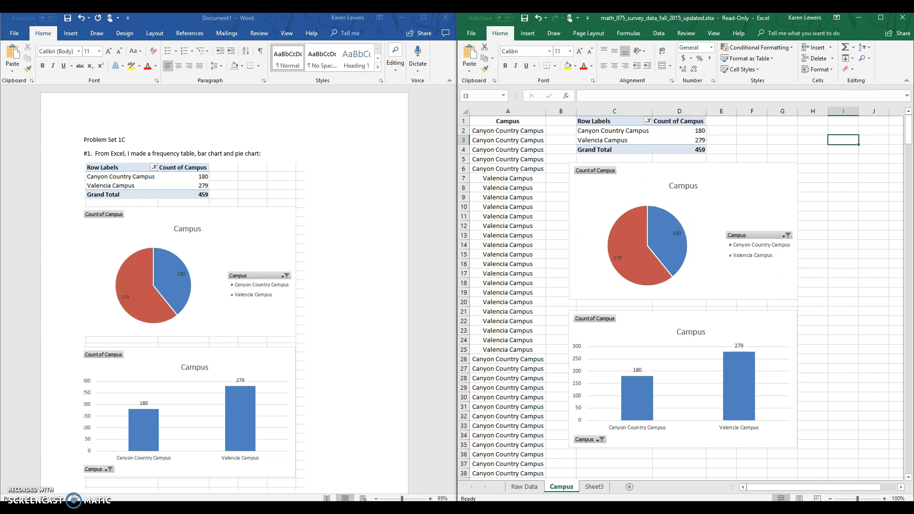
pyautogui.click(880, 18)
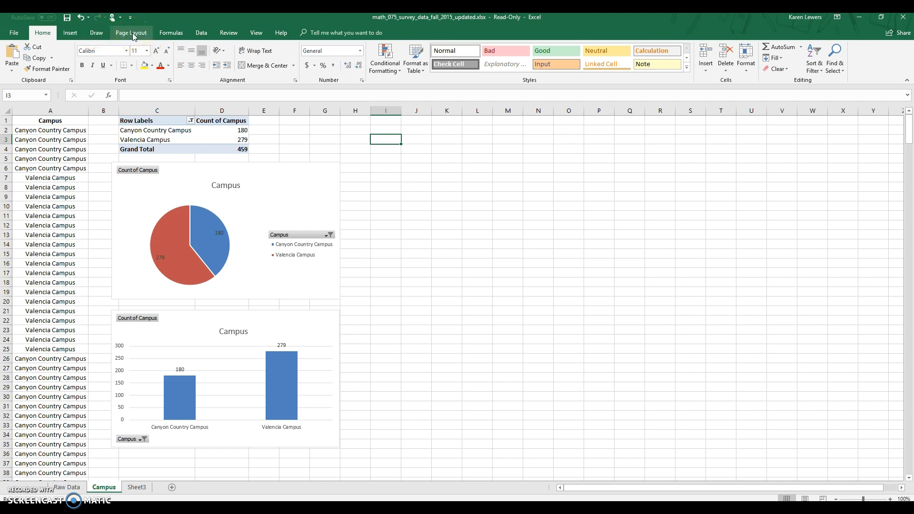
pyautogui.click(178, 109)
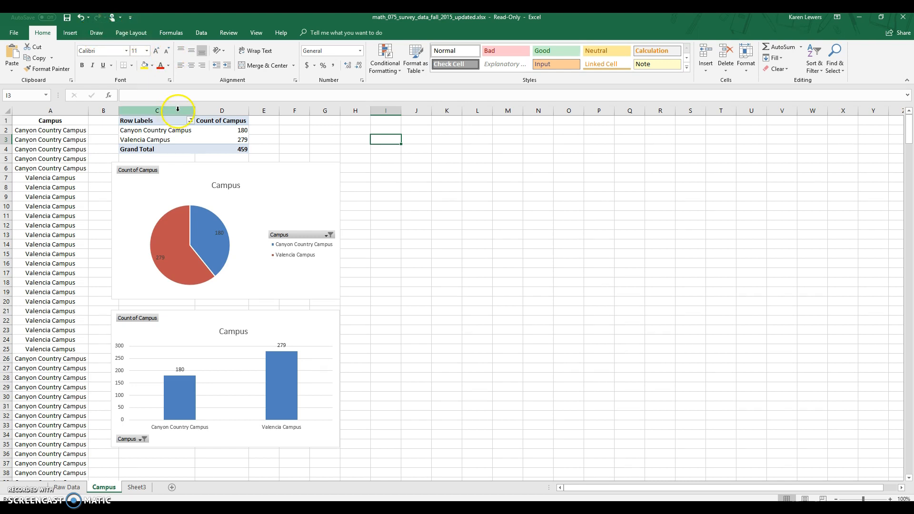
pyautogui.click(223, 121)
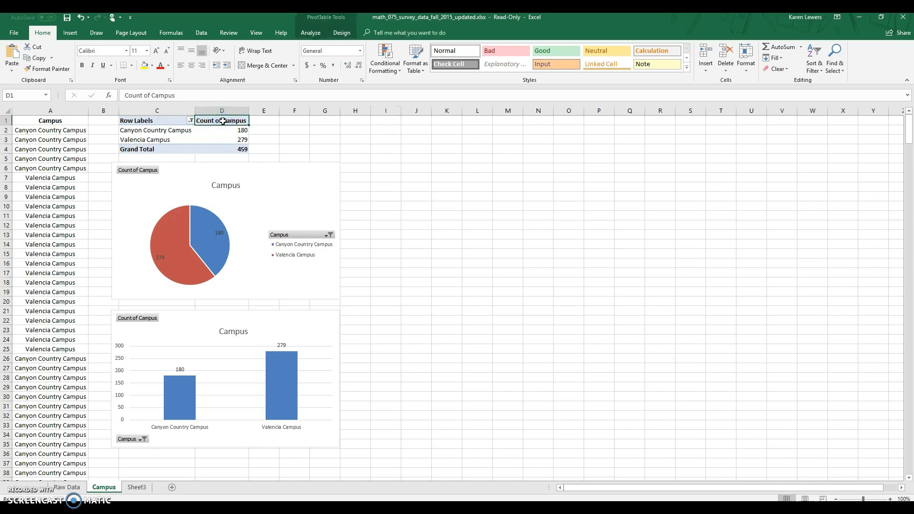
pyautogui.rightClick(223, 121)
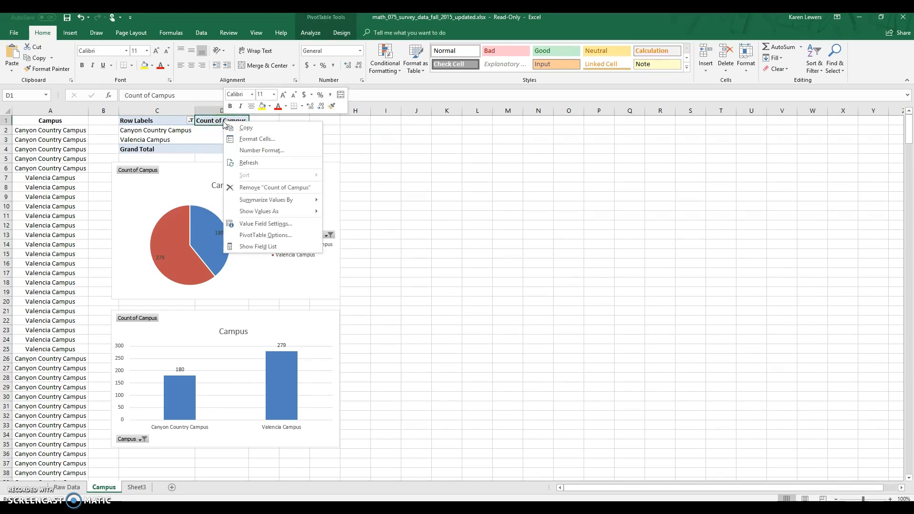
pyautogui.click(396, 158)
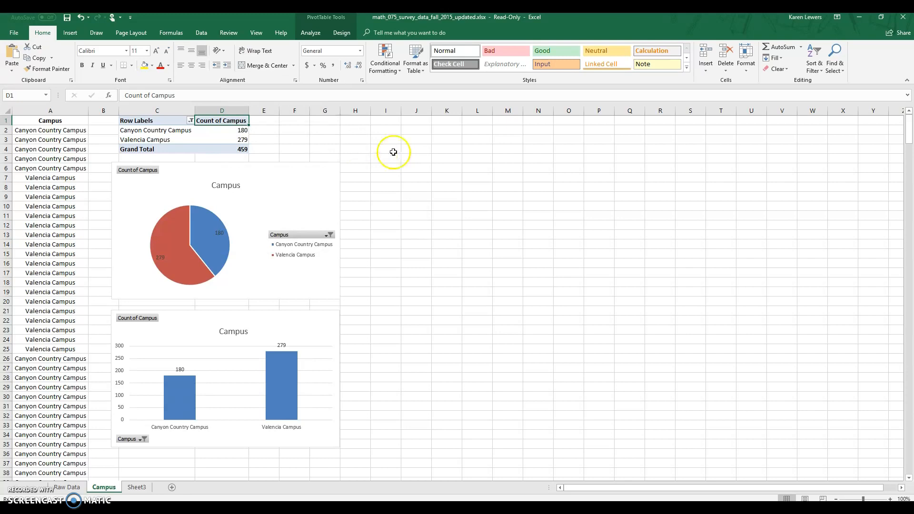
pyautogui.click(388, 145)
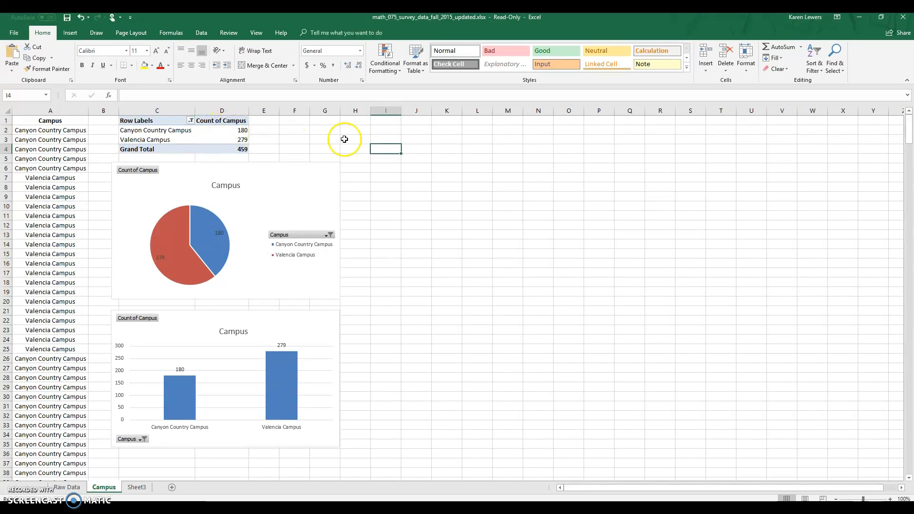
# - Show the PivotTable's Count of Campus values as % of Column Total
pyautogui.rightClick(234, 121)
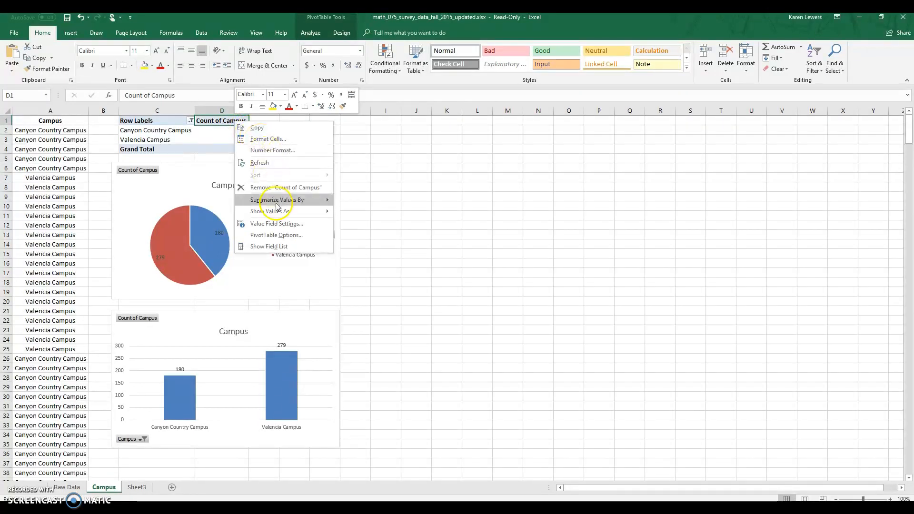
pyautogui.moveTo(279, 213)
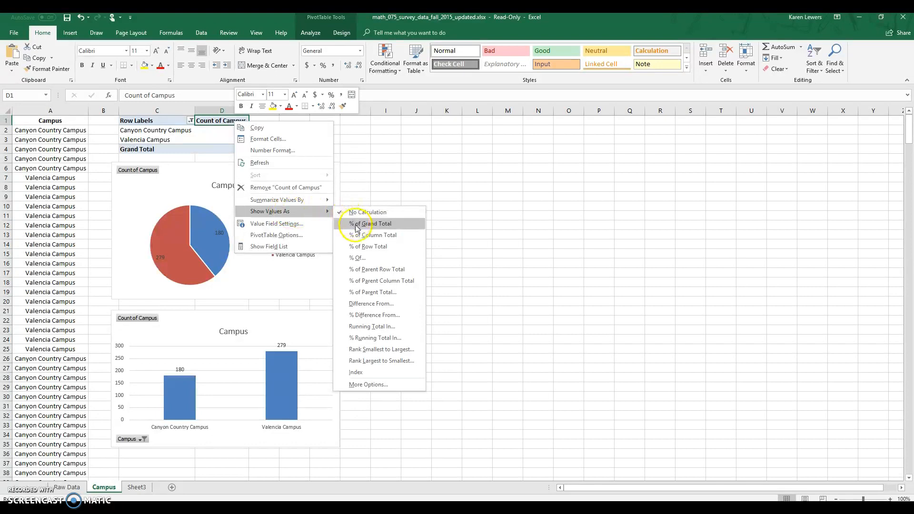
pyautogui.click(404, 236)
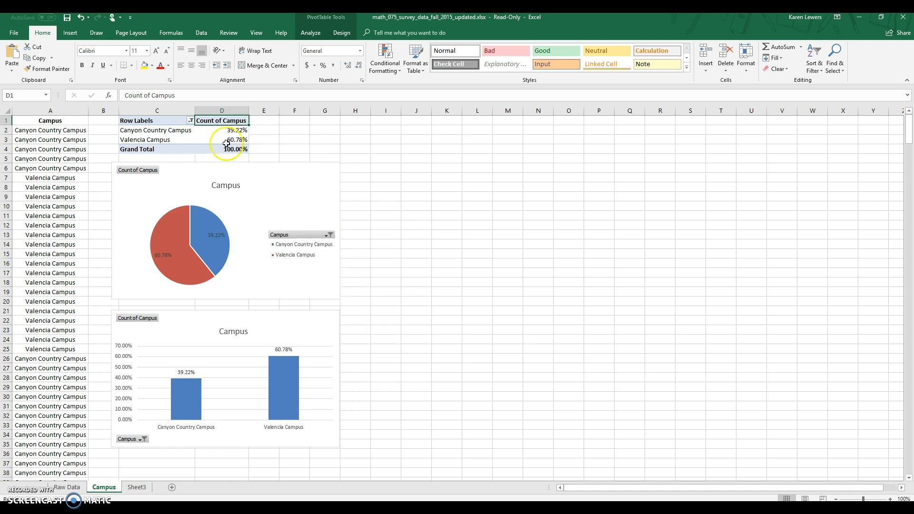
pyautogui.moveTo(218, 247)
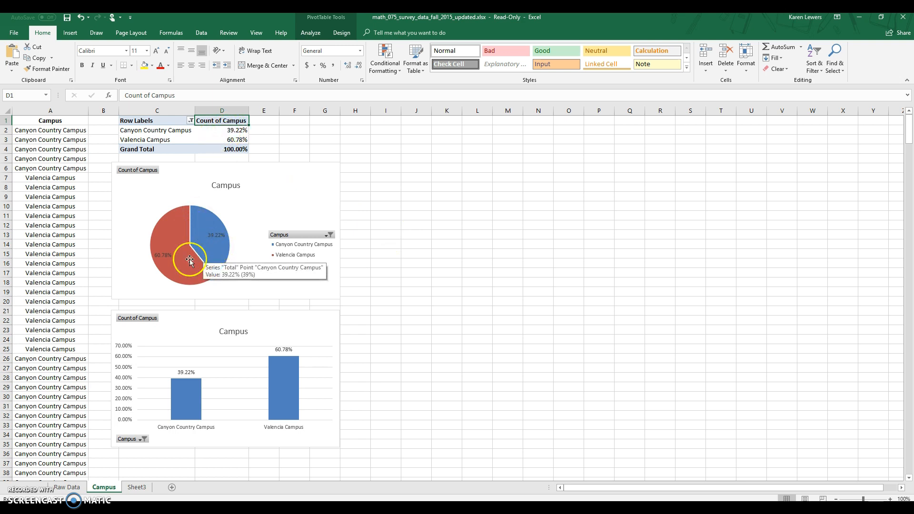
pyautogui.moveTo(170, 271)
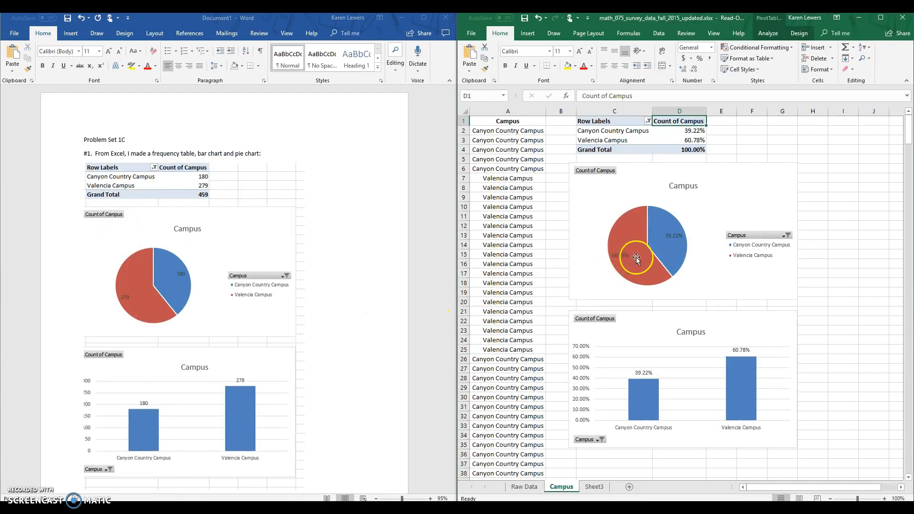
# - Snip the 39.22% label from the Campus pie chart in Excel and paste it into the Word document
pyautogui.moveTo(636, 258)
pyautogui.click(199, 509)
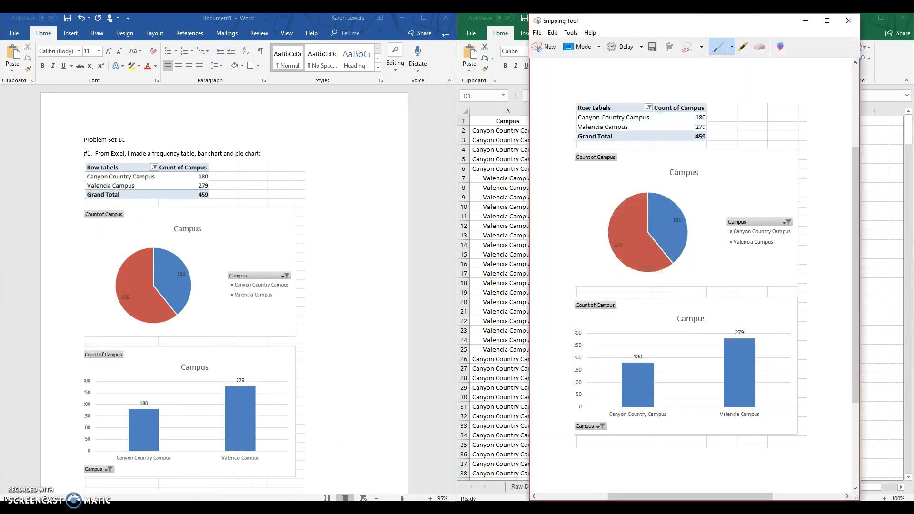
pyautogui.click(553, 46)
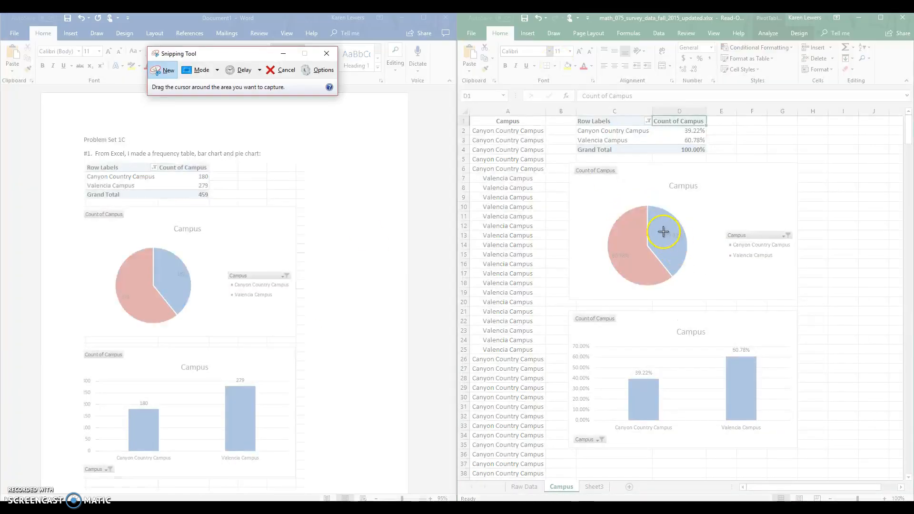
pyautogui.moveTo(662, 230); pyautogui.dragTo(685, 242)
pyautogui.click(175, 290)
pyautogui.hotkey('ctrl', 'v')
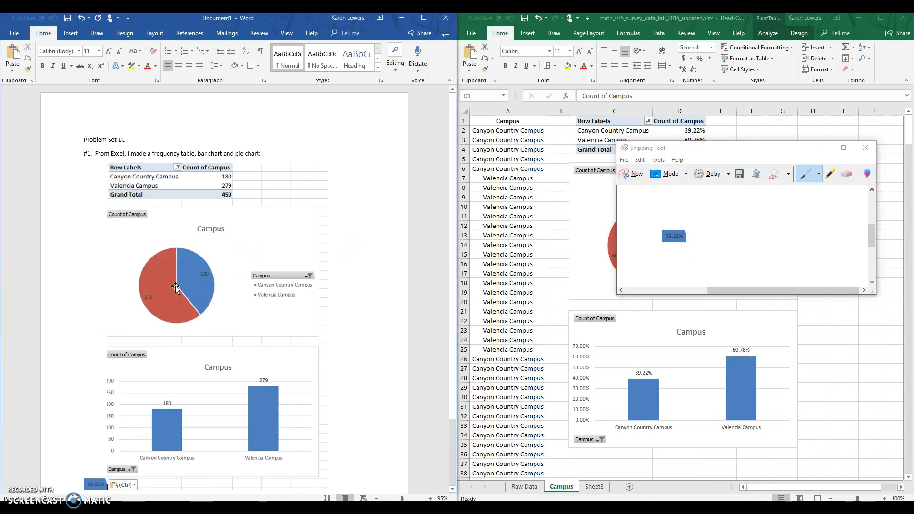
# - Set the 39.22% snip's layout to In Front of Text and place it on the pie's blue slice below the 180 label
pyautogui.click(90, 485)
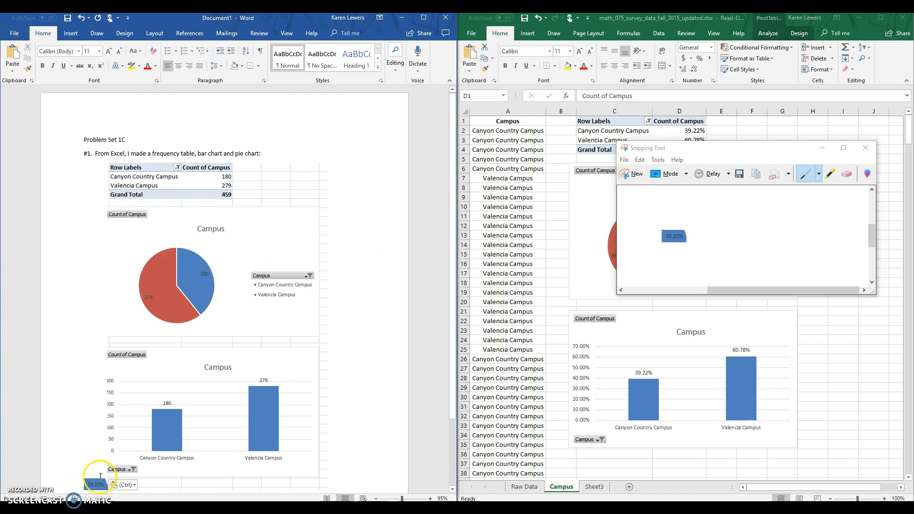
pyautogui.moveTo(95, 485); pyautogui.dragTo(204, 281)
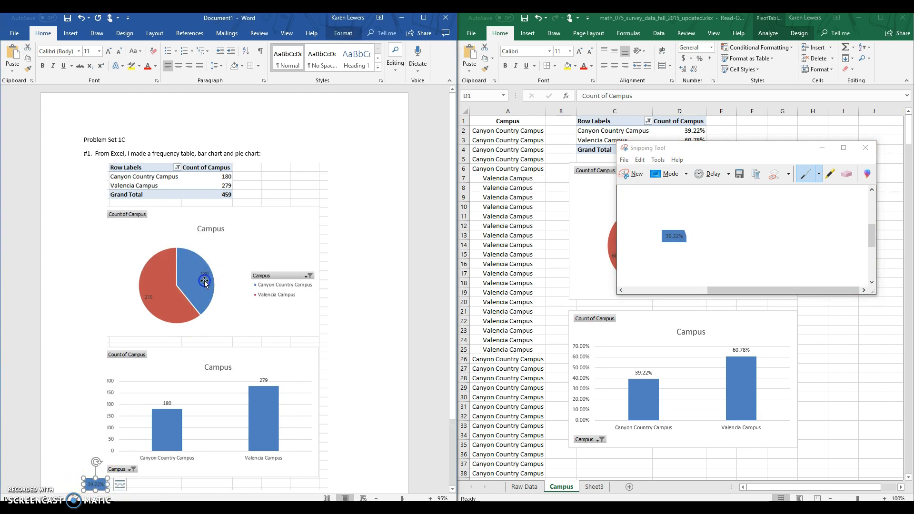
pyautogui.click(120, 485)
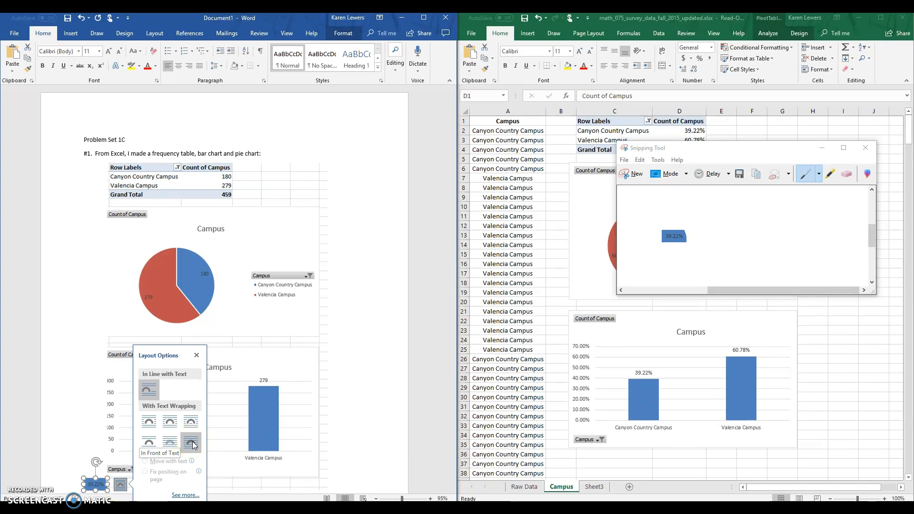
pyautogui.click(192, 444)
pyautogui.moveTo(95, 485); pyautogui.dragTo(178, 285)
pyautogui.click(217, 321)
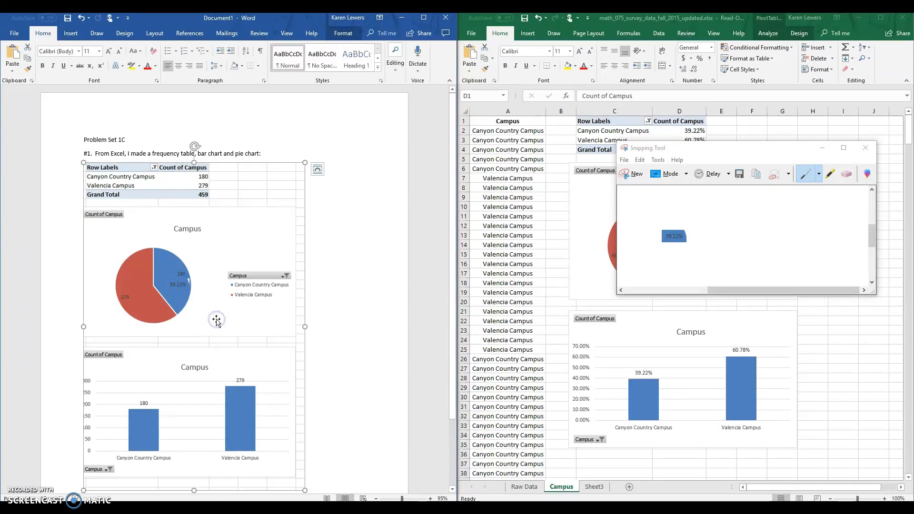